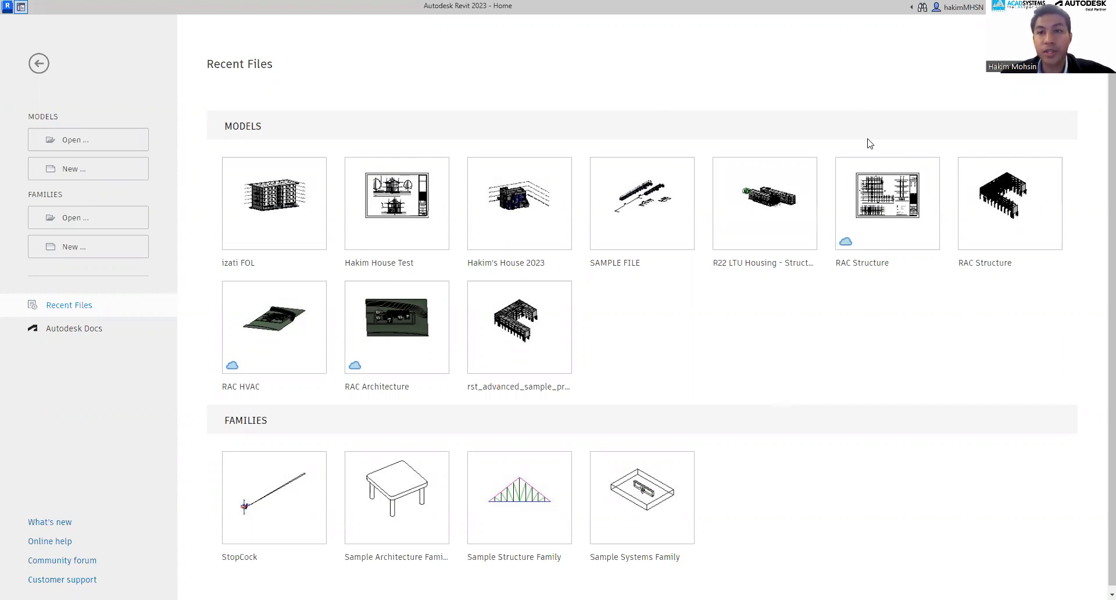
# Create a new project based on the Architectural Template
pyautogui.moveTo(285, 337)
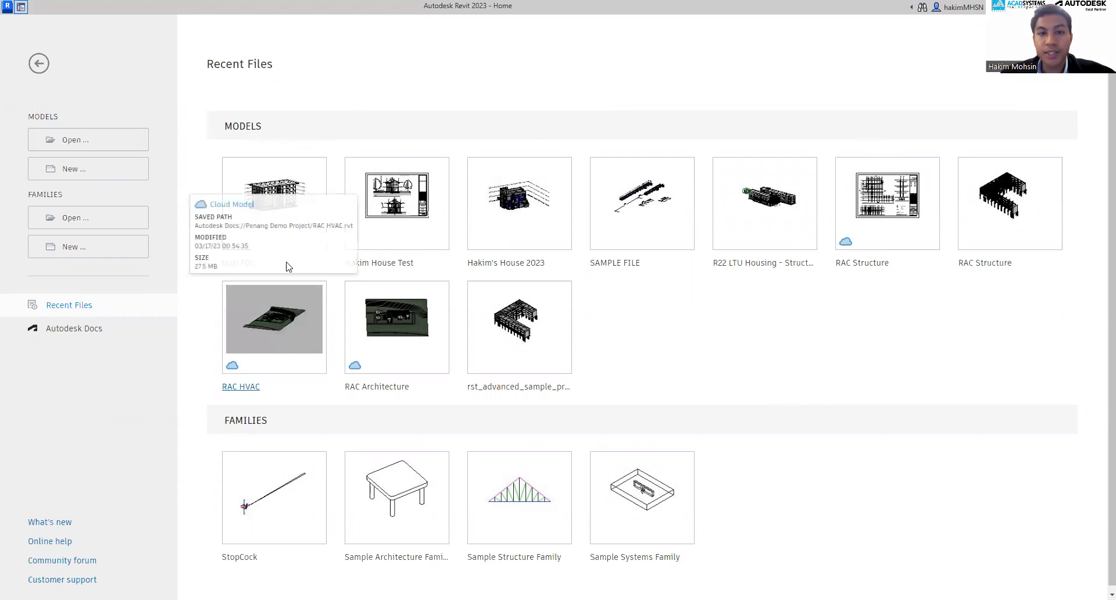
pyautogui.moveTo(807, 264)
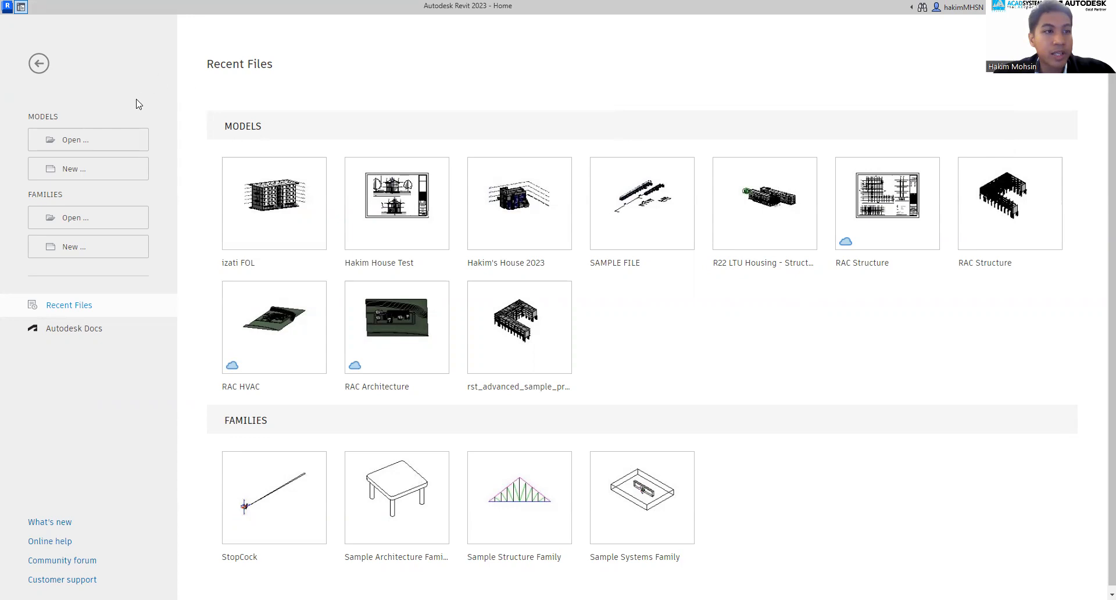
pyautogui.click(72, 174)
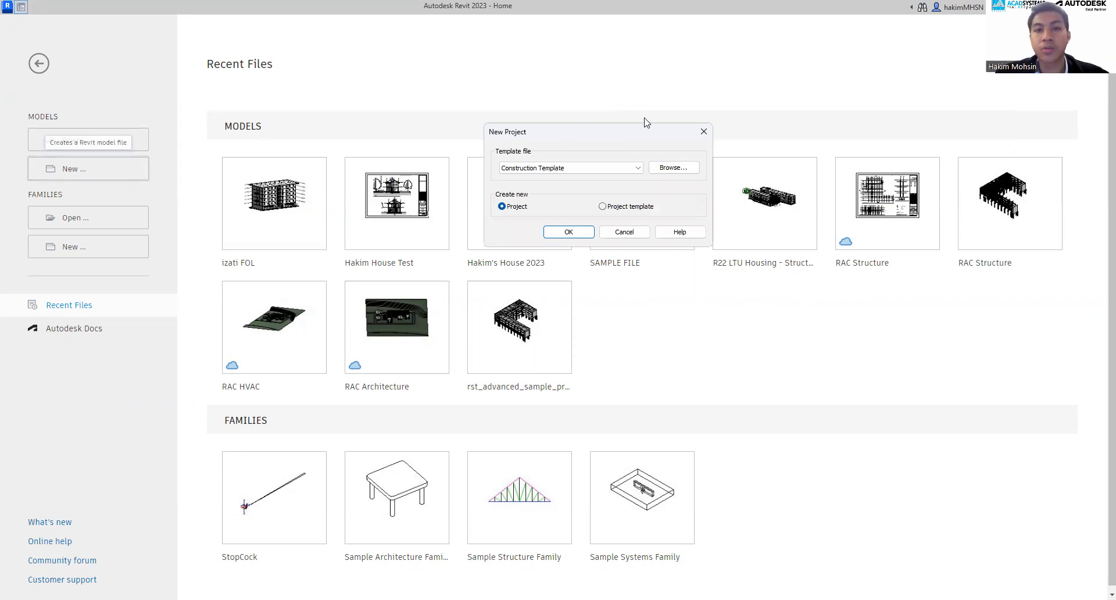
pyautogui.click(636, 169)
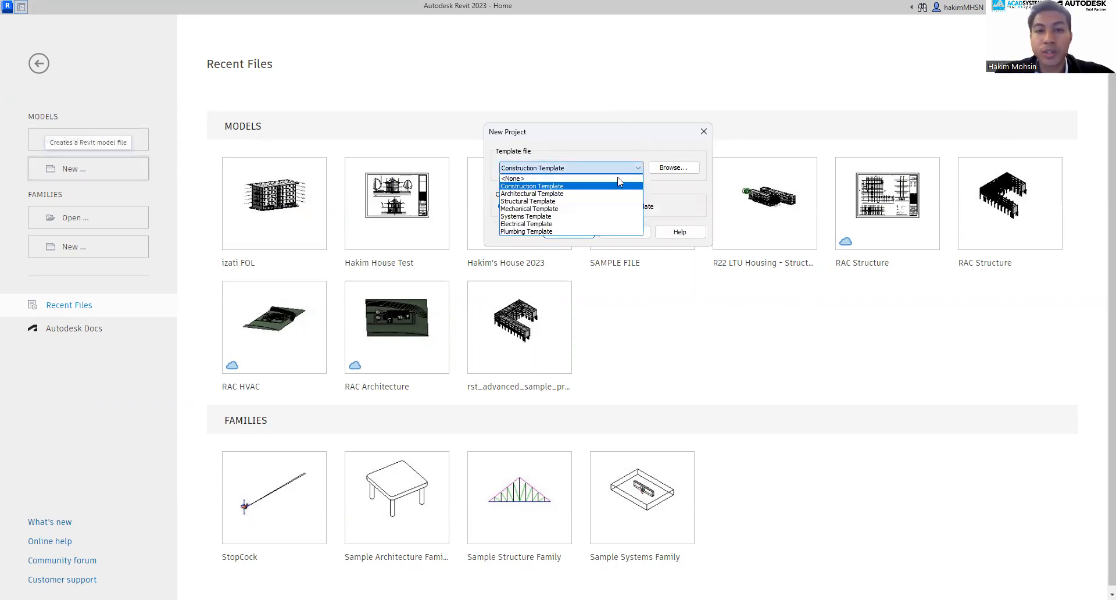
pyautogui.click(576, 199)
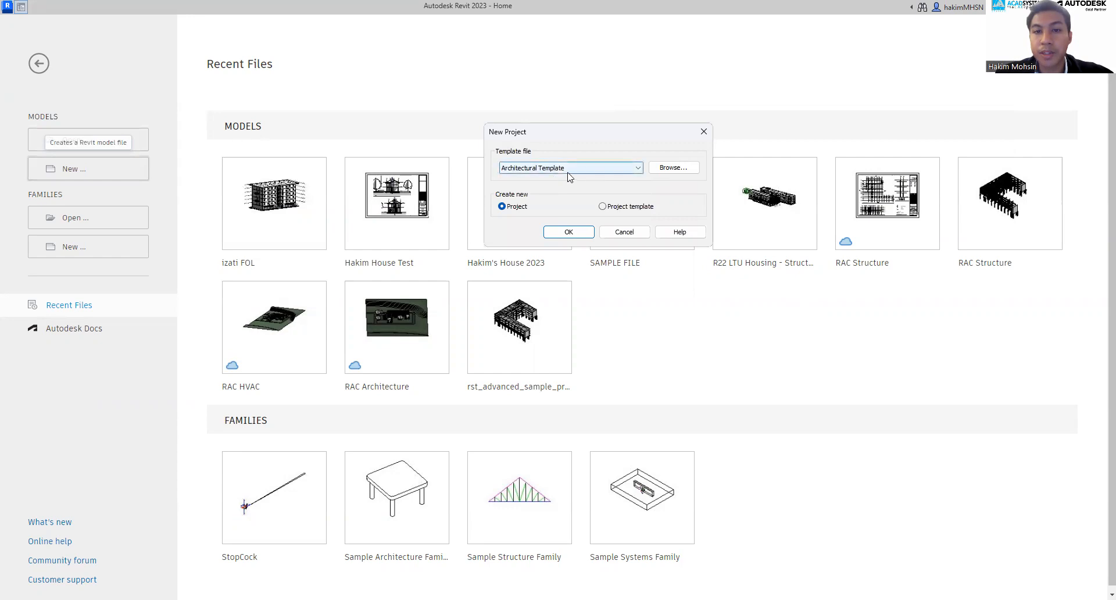
pyautogui.click(569, 233)
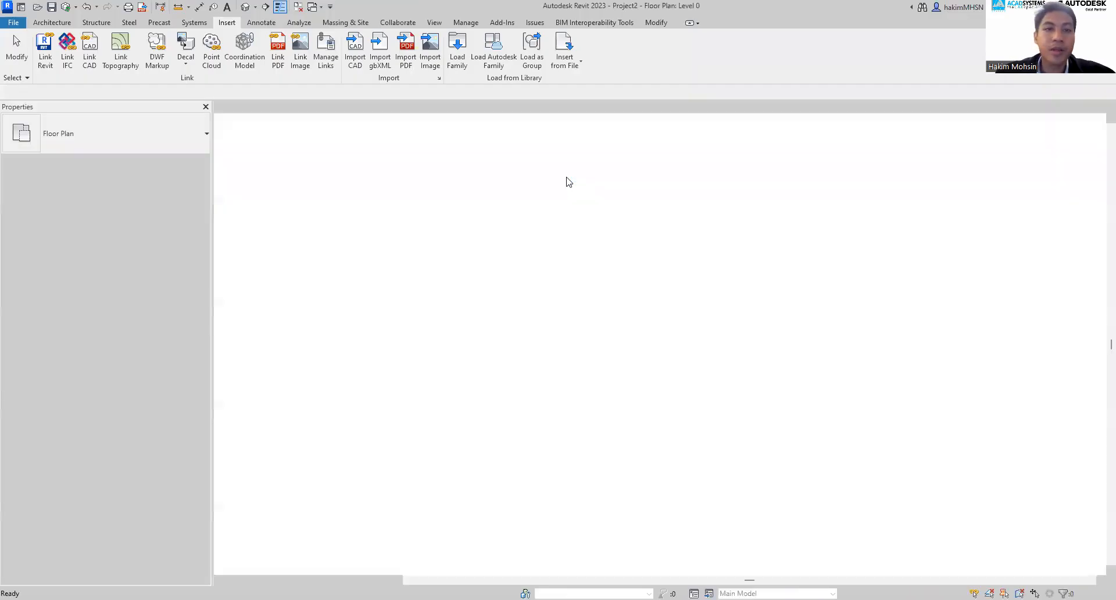
# Open the East elevation view from the project's 12mm Circle elevations
pyautogui.scroll(-1, 434, 164)
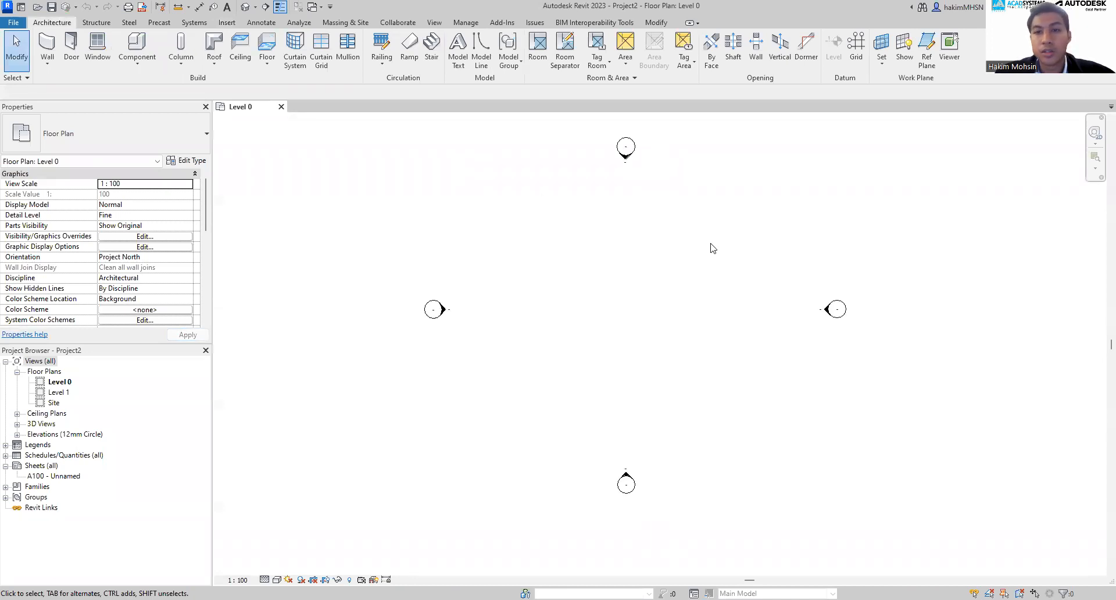
pyautogui.moveTo(779, 266); pyautogui.dragTo(755, 263, button='middle')
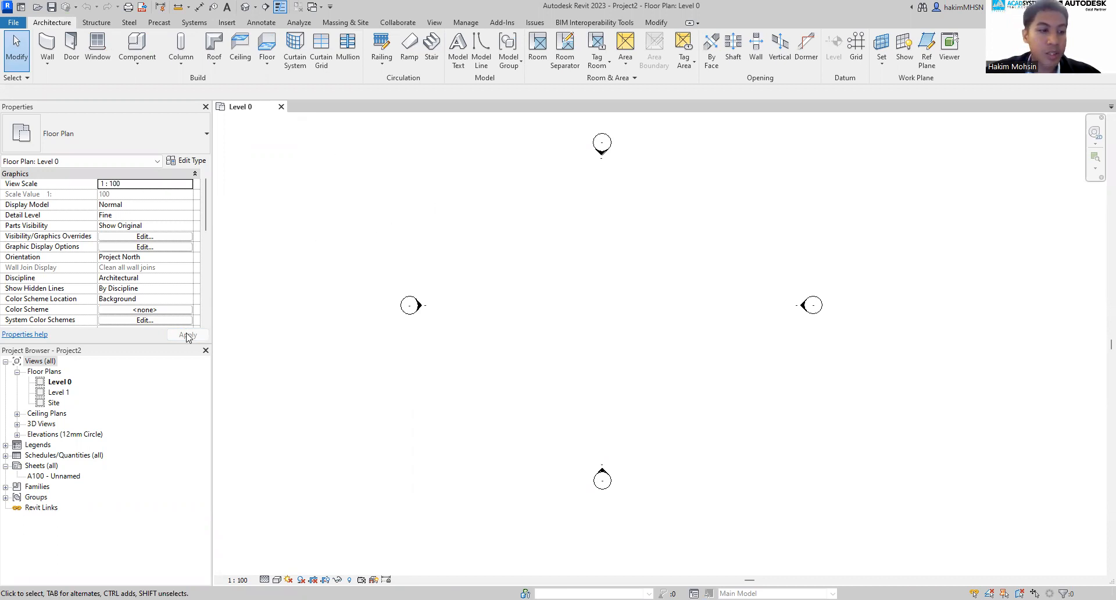
pyautogui.click(17, 434)
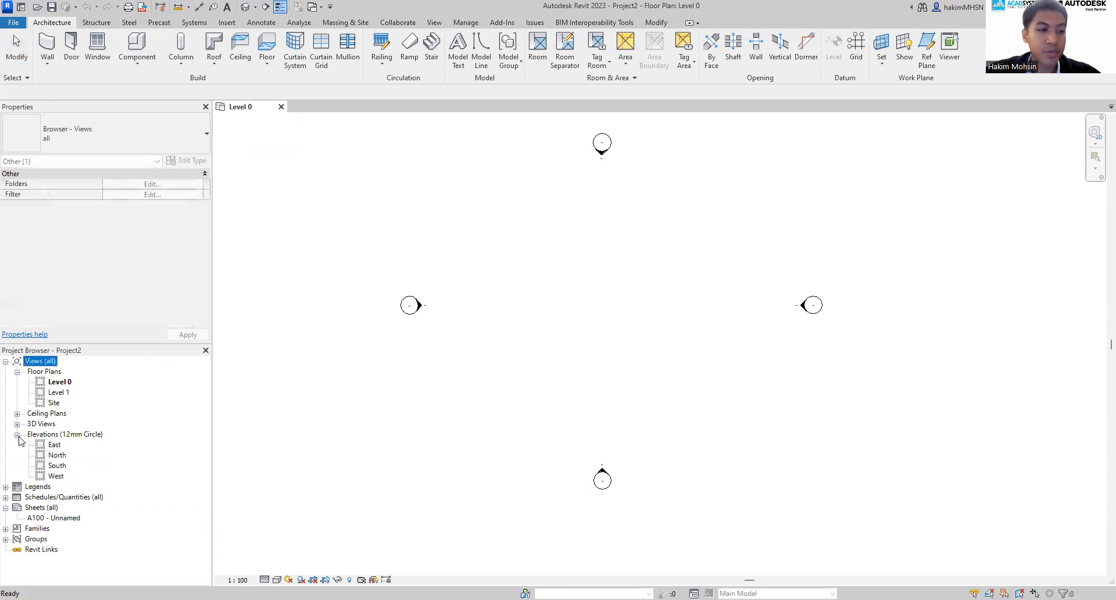
pyautogui.click(54, 445)
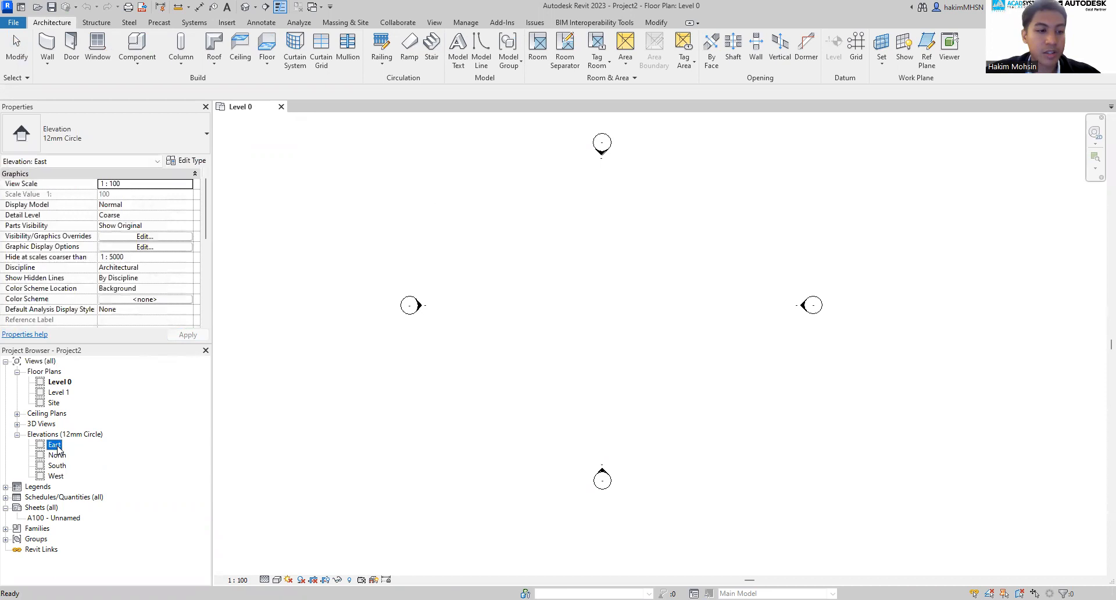
pyautogui.doubleClick(54, 445)
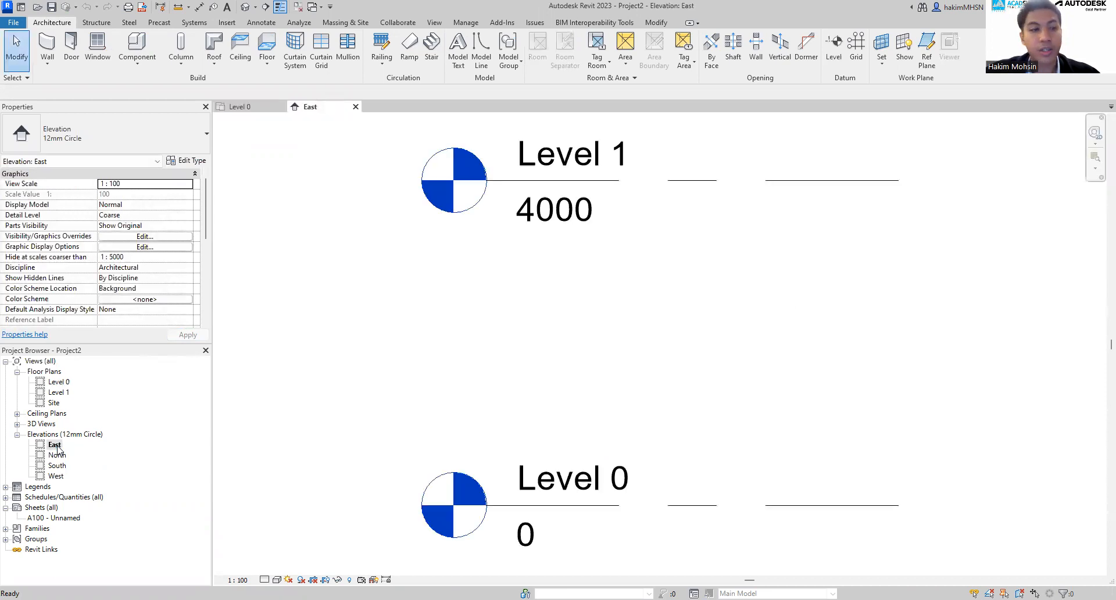
# Draw a new level about 3800 above Level 1, with both ends aligned to the existing level lines
pyautogui.scroll(-4, 331, 268)
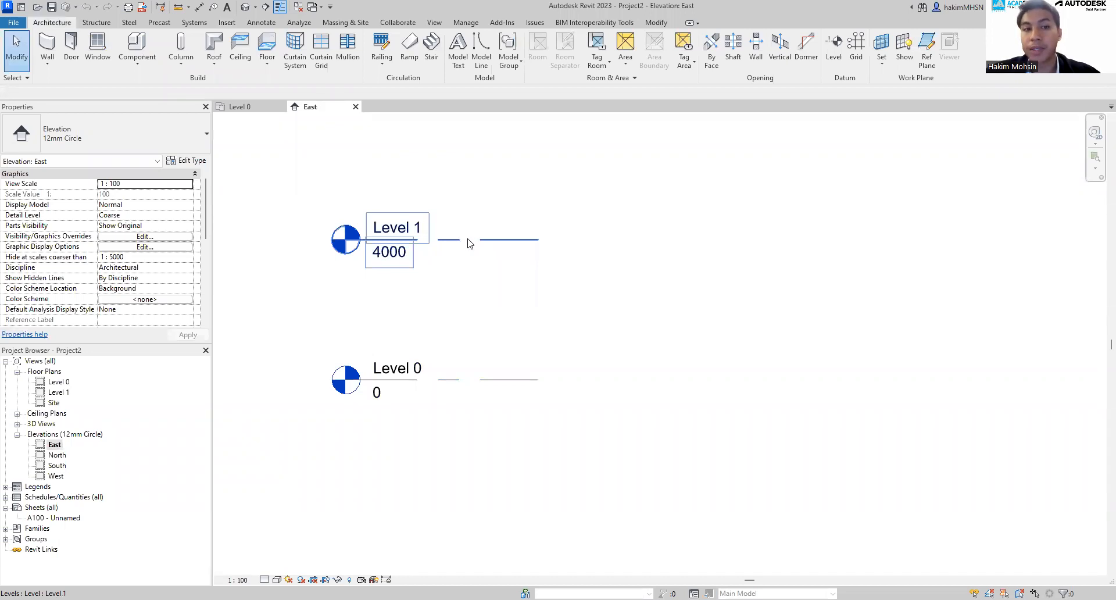
pyautogui.scroll(-1, 488, 233)
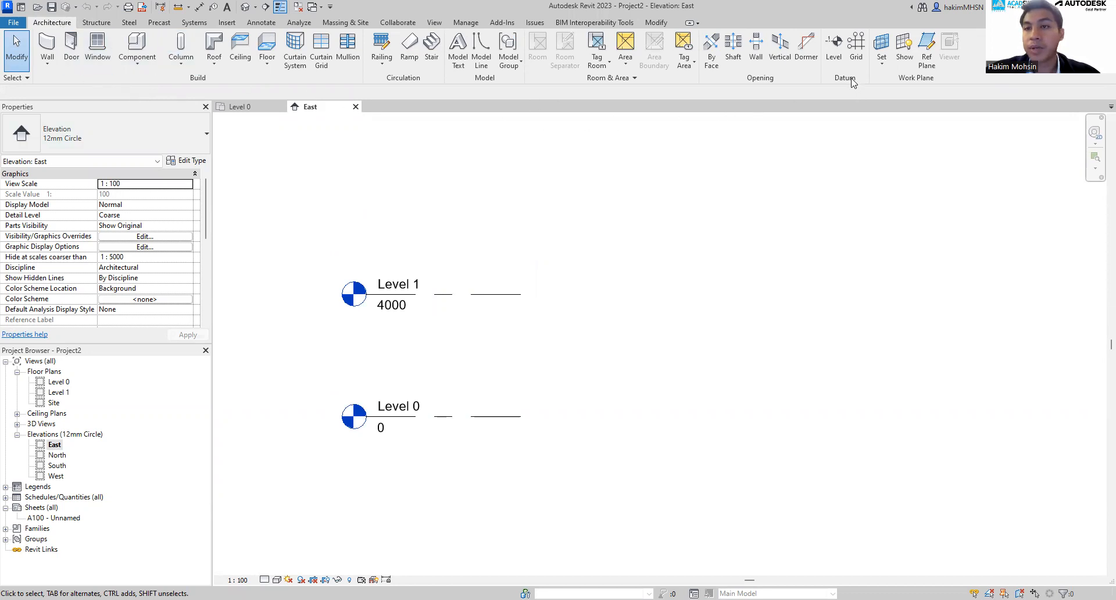
pyautogui.click(837, 47)
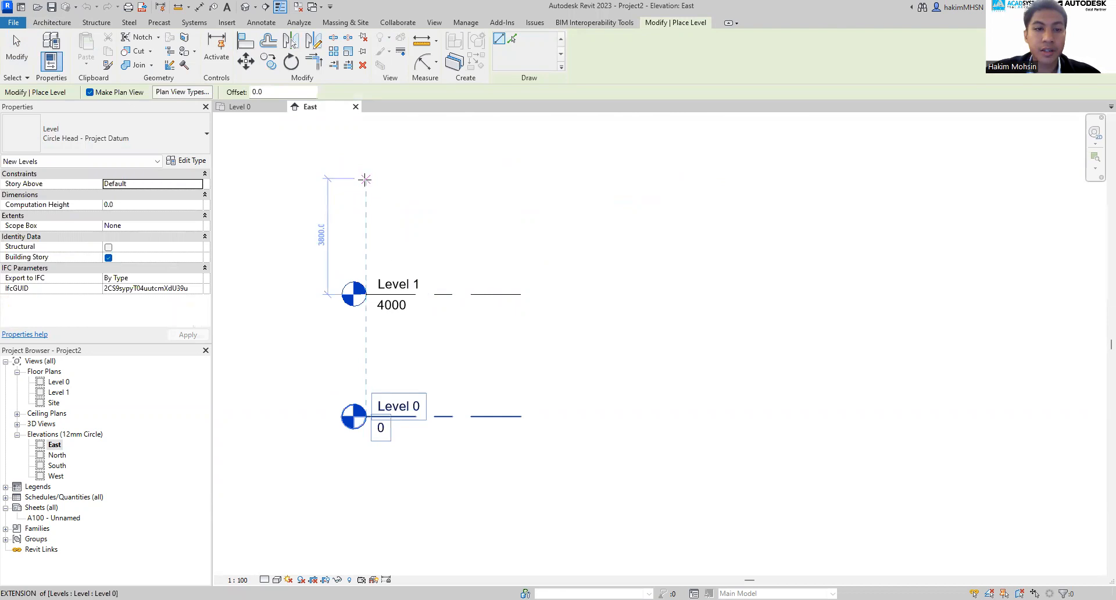
pyautogui.click(365, 179)
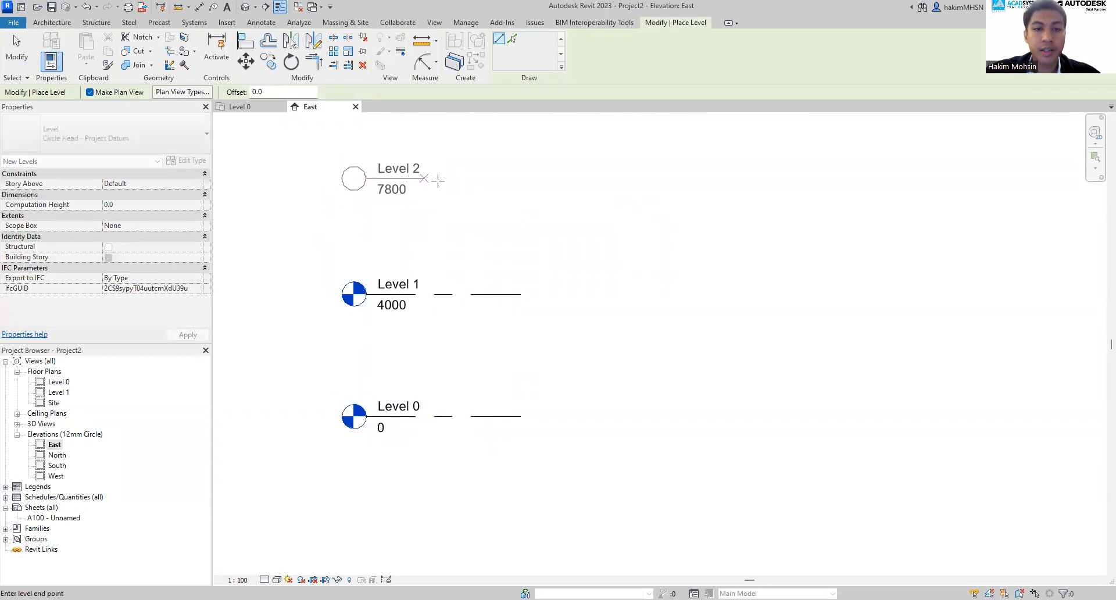
pyautogui.click(519, 178)
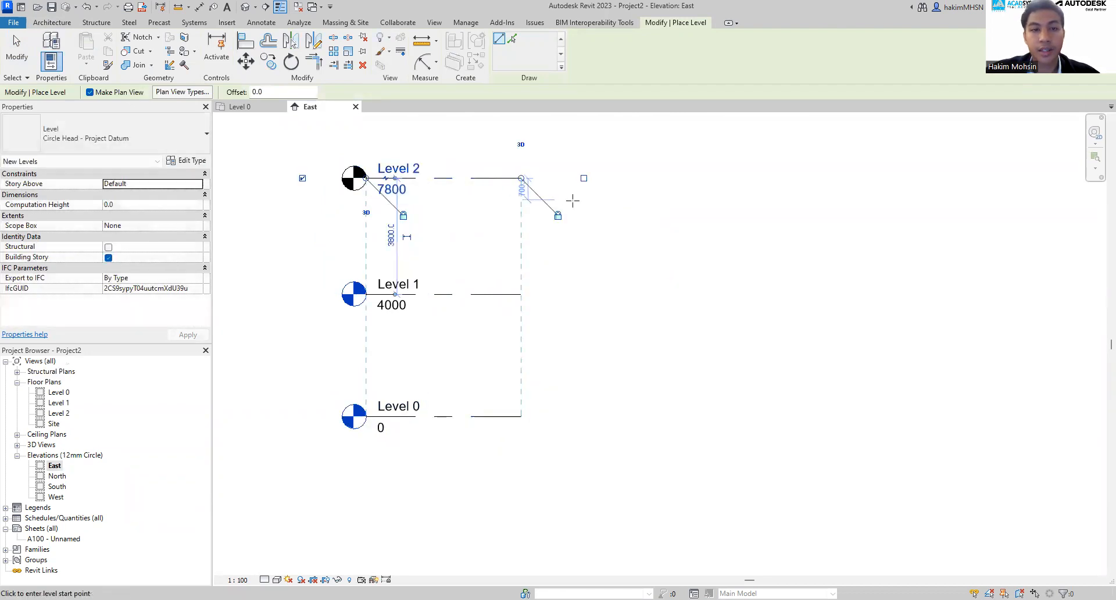
pyautogui.press('Escape')
pyautogui.press('Escape')
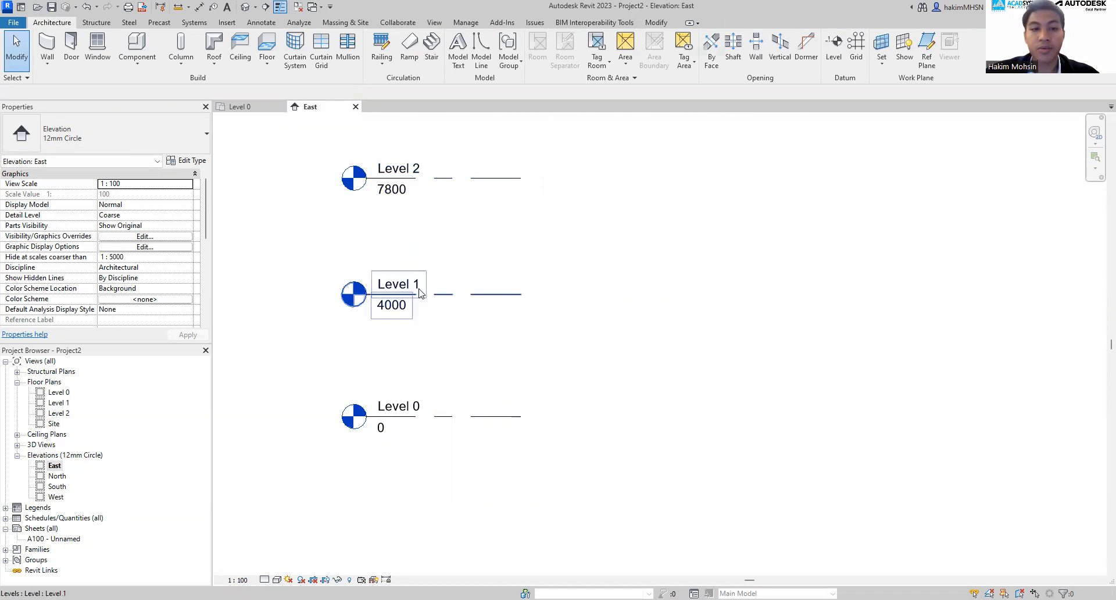
# Set the elevation of Level 1 to 3000
pyautogui.click(398, 312)
pyautogui.click(402, 307)
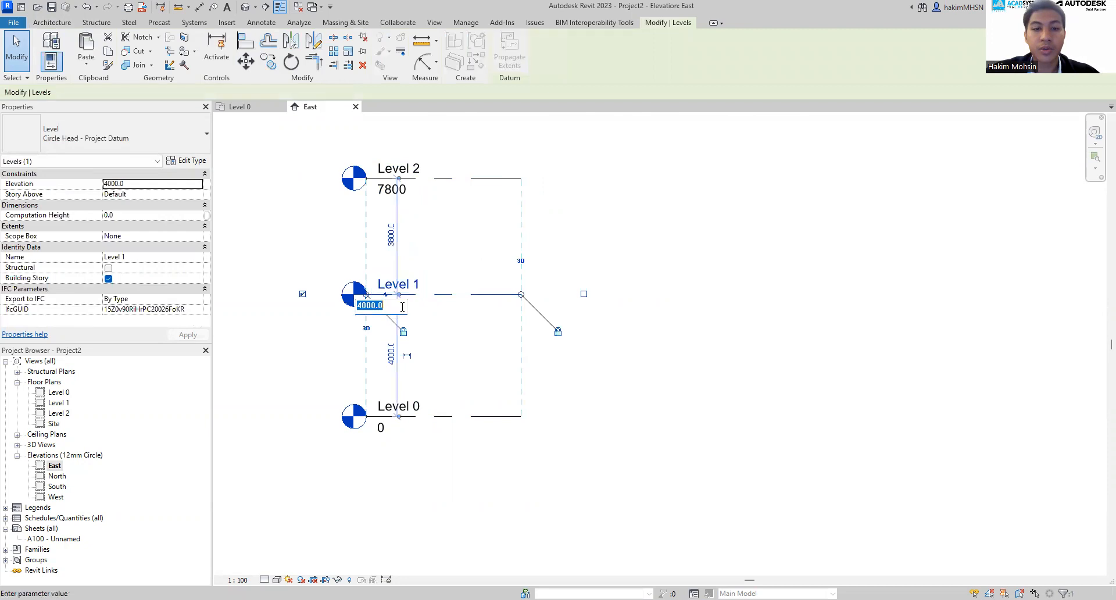
pyautogui.write('30')
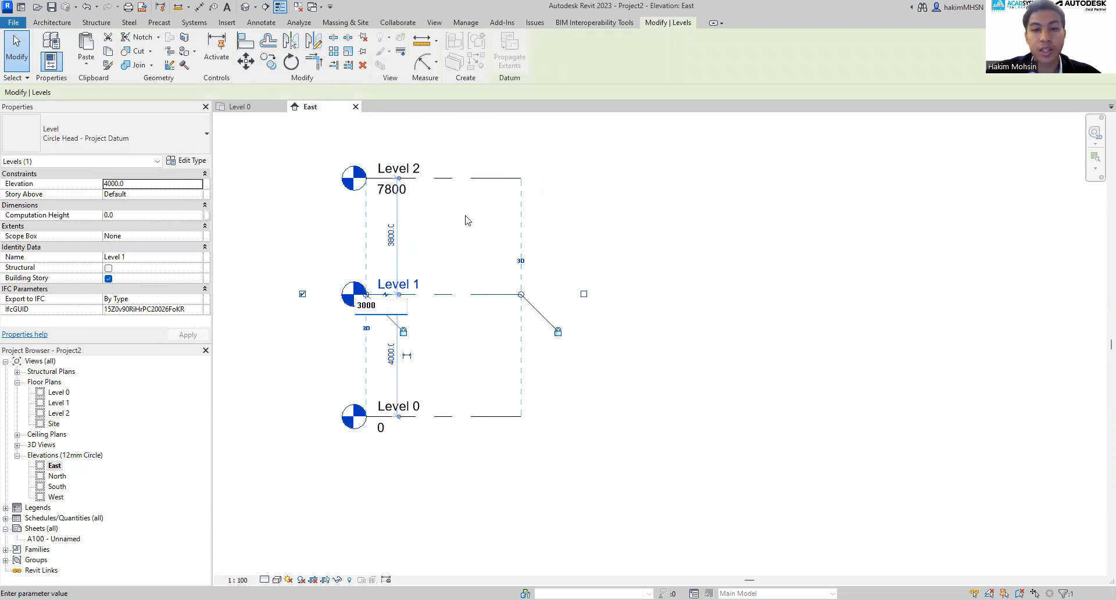
pyautogui.press('Return')
pyautogui.click(590, 239)
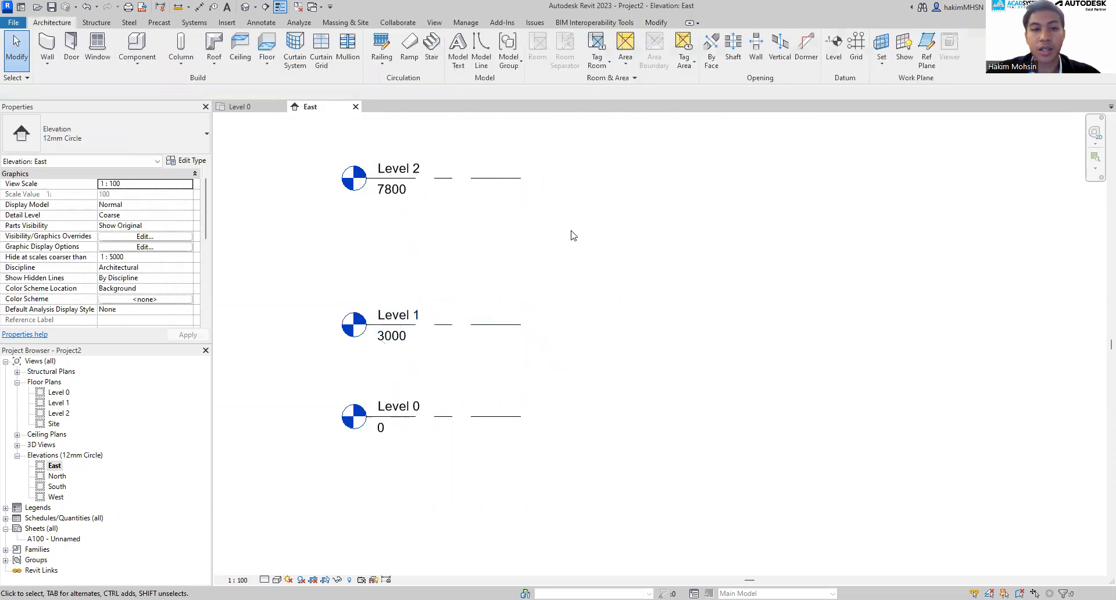
# Set the elevation of Level 2 to 6000
pyautogui.click(395, 192)
pyautogui.click(406, 192)
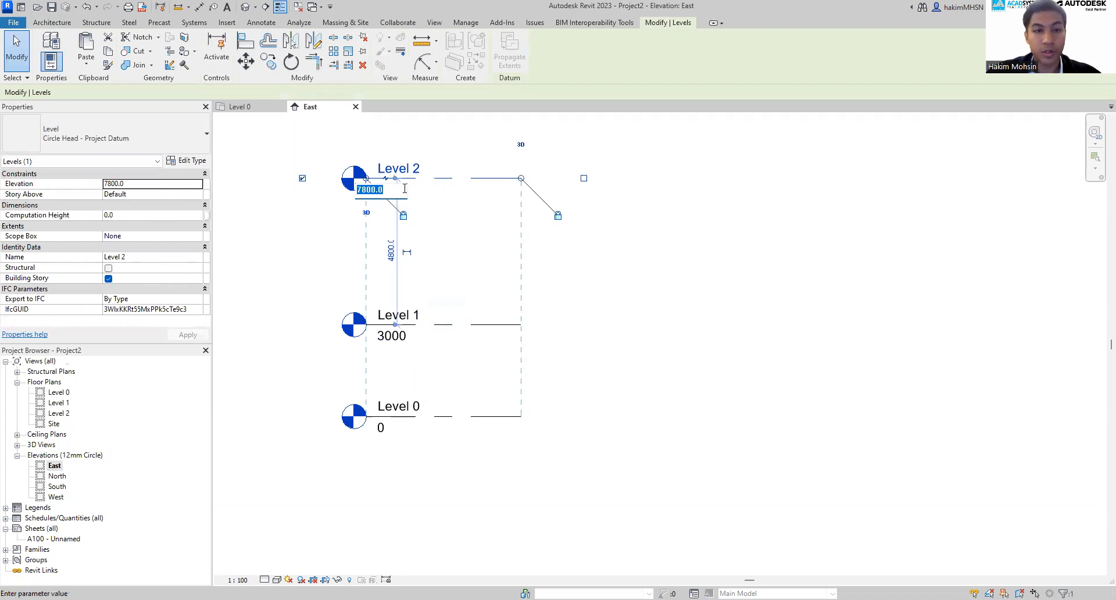
pyautogui.write('600')
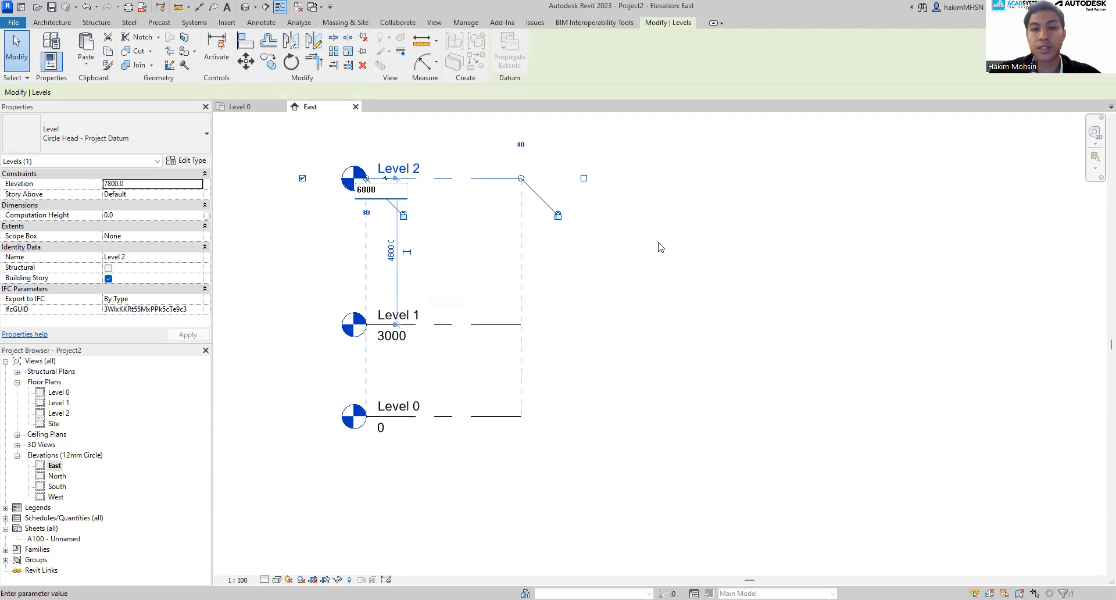
pyautogui.press('Return')
pyautogui.click(704, 269)
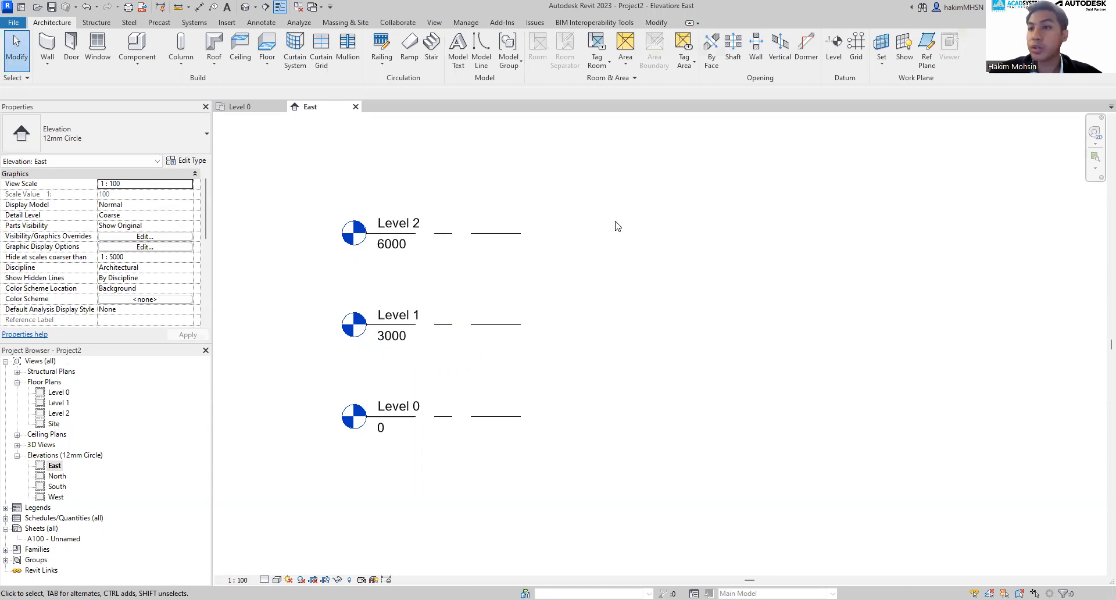
# Stretch the right end of Level 2 outward with its aligned levels, making all three lines more than twice as long
pyautogui.click(498, 233)
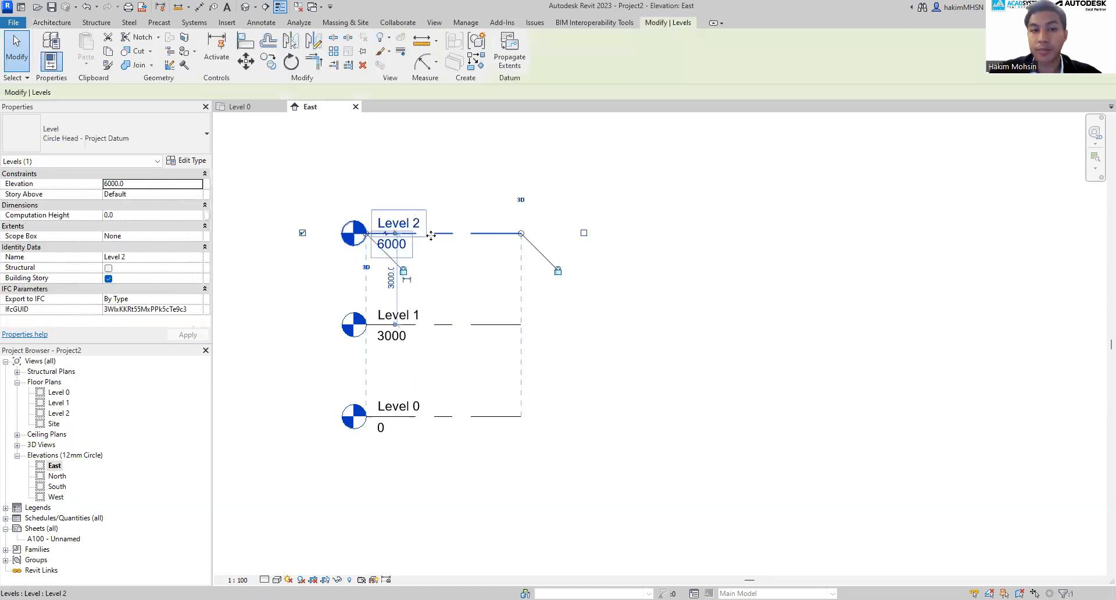
pyautogui.click(451, 173)
pyautogui.scroll(-2, 498, 216)
pyautogui.scroll(-1, 496, 212)
pyautogui.moveTo(509, 242); pyautogui.dragTo(508, 287, button='middle')
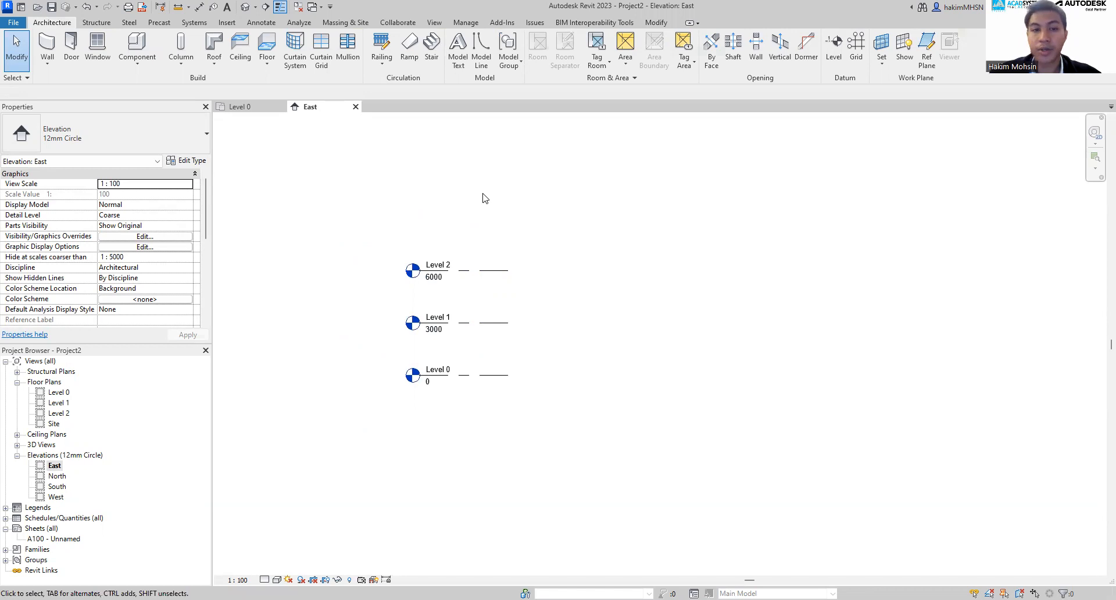
pyautogui.scroll(3, 509, 303)
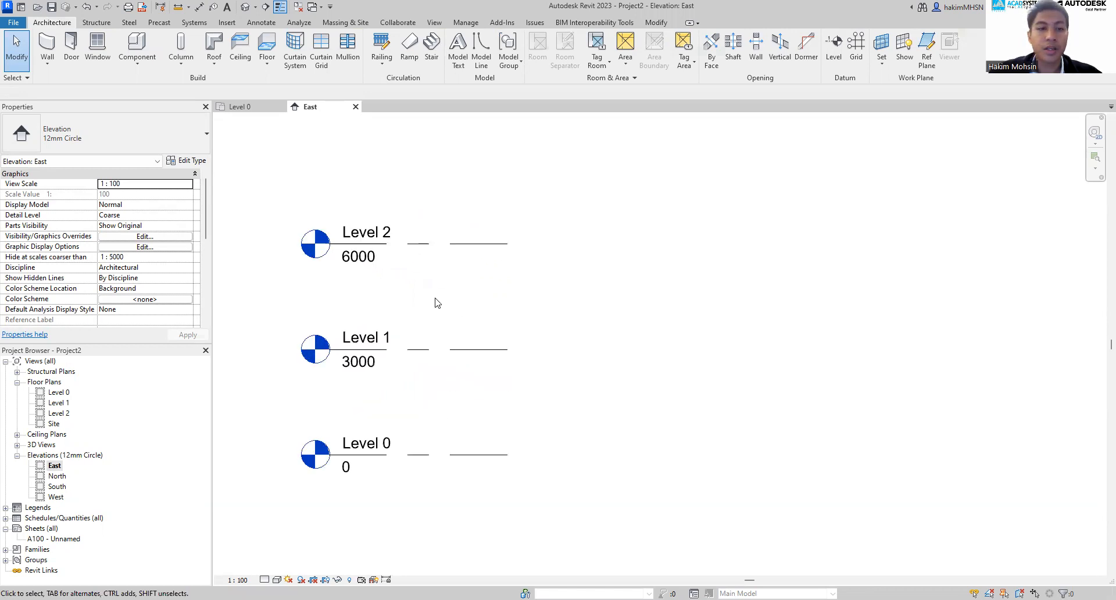
pyautogui.moveTo(458, 242); pyautogui.dragTo(541, 189, button='middle')
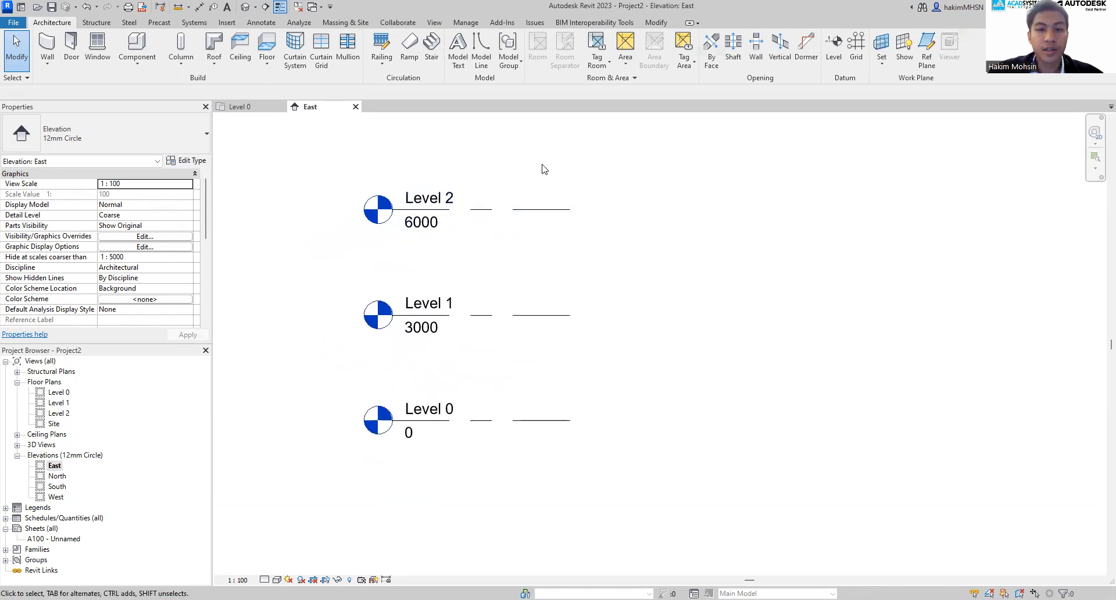
pyautogui.click(509, 209)
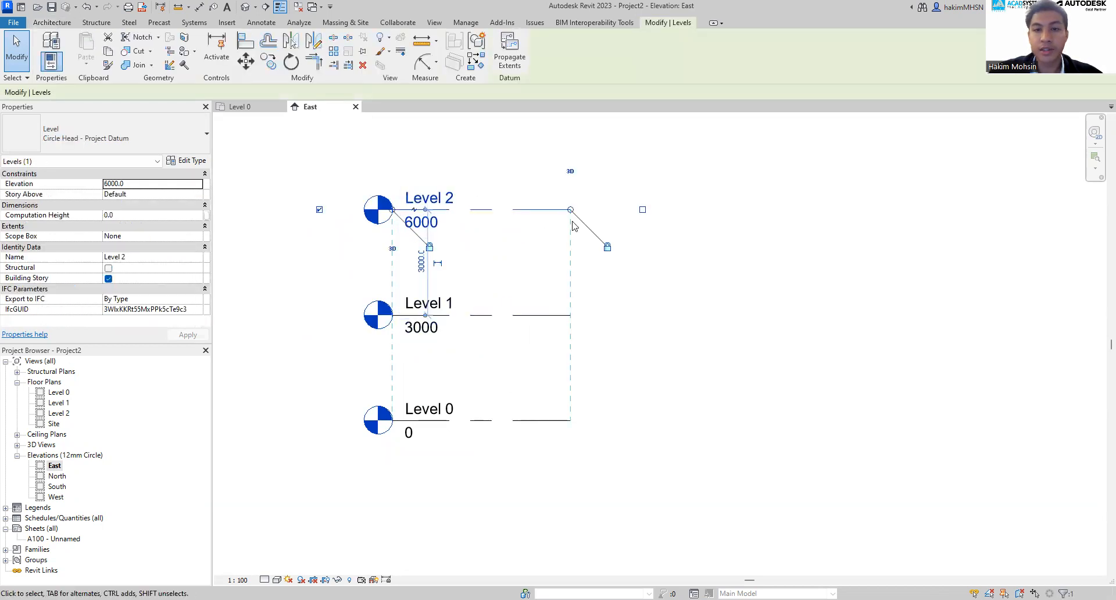
pyautogui.moveTo(570, 210); pyautogui.dragTo(864, 207)
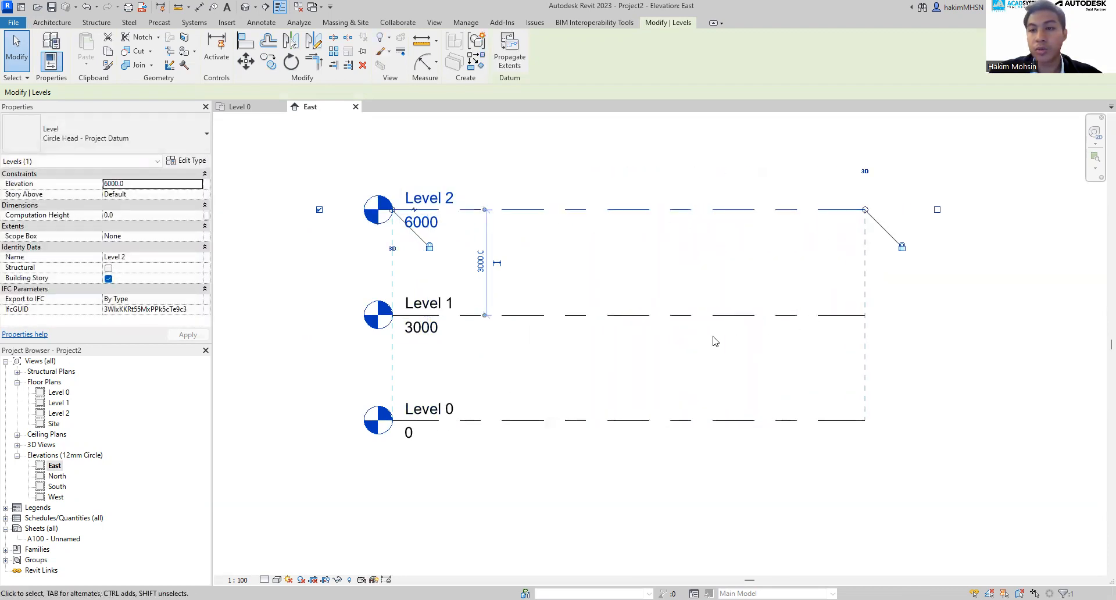
pyautogui.press('Escape')
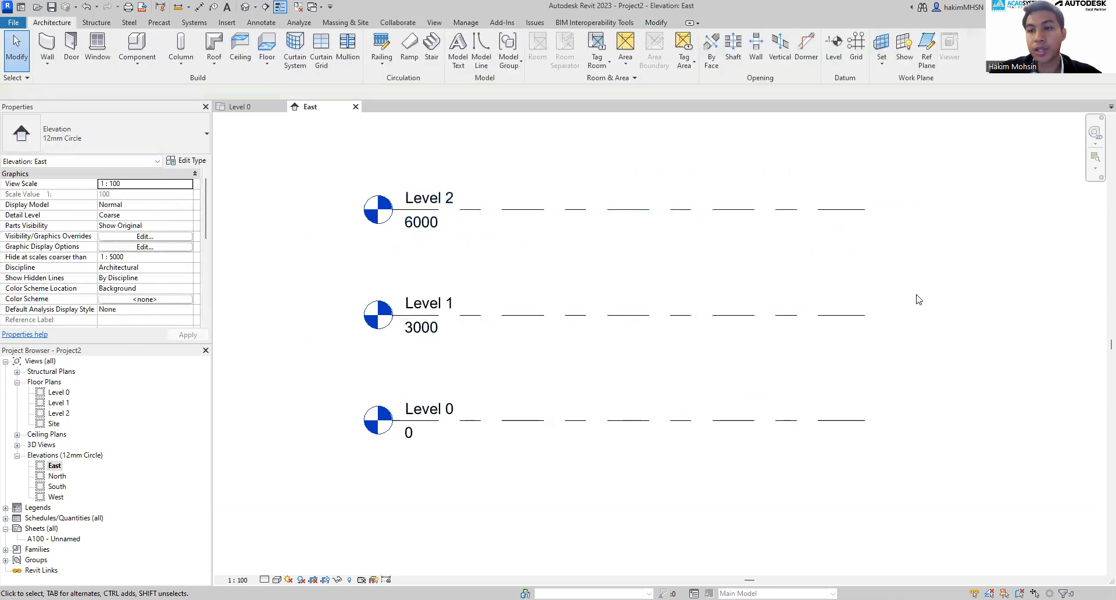
# Draw a shorter level about 2800 above Level 2 without aligning its ends, and stretch its right end slightly
pyautogui.scroll(-2, 813, 276)
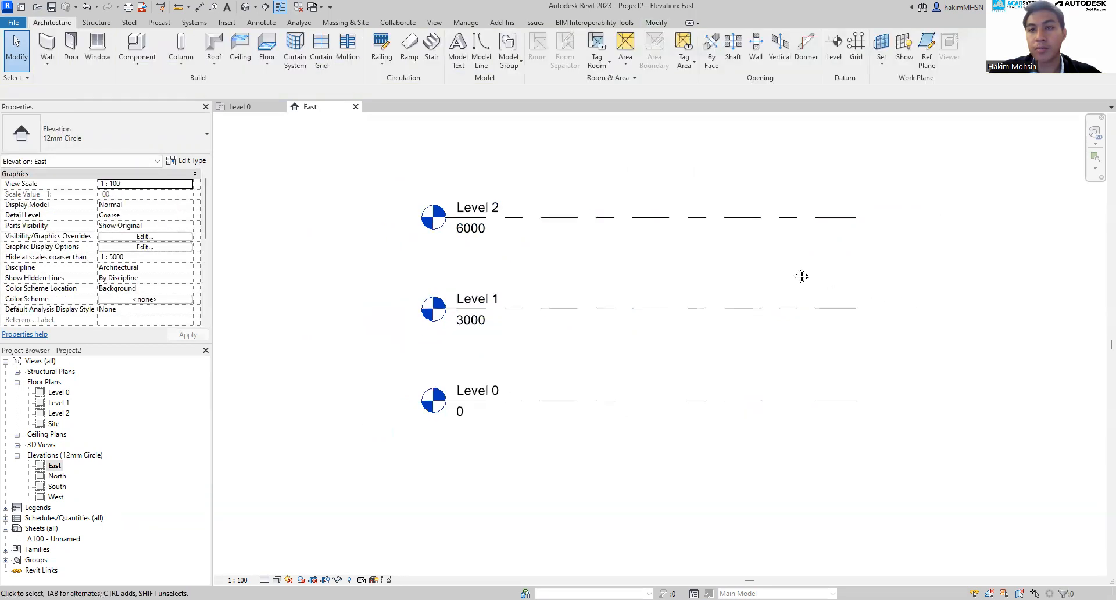
pyautogui.click(833, 50)
pyautogui.click(463, 149)
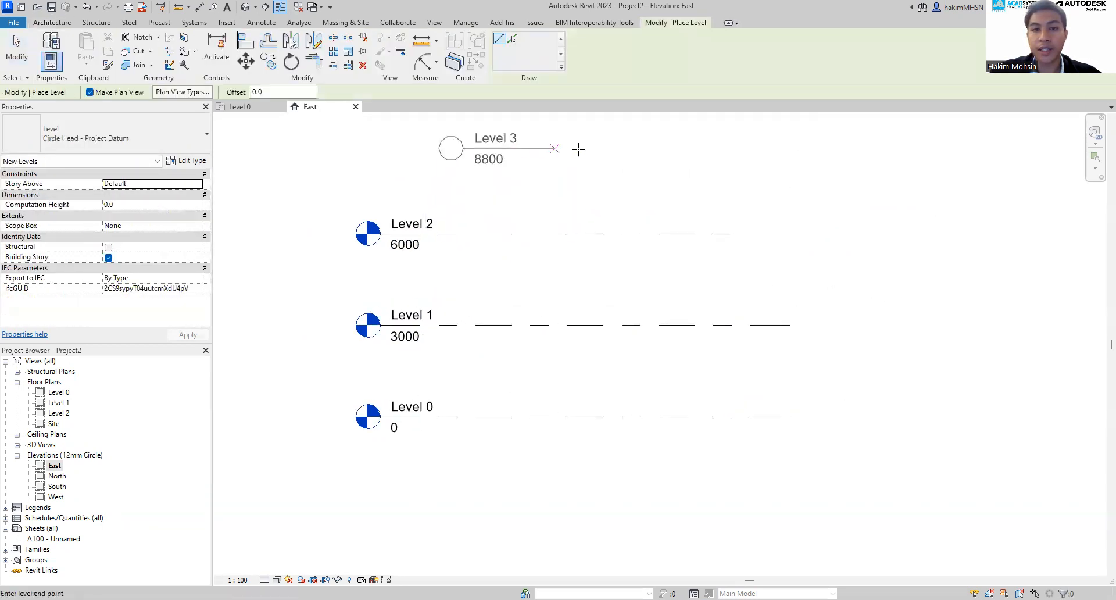
pyautogui.click(671, 149)
pyautogui.press('Escape')
pyautogui.press('Escape')
pyautogui.click(653, 149)
pyautogui.moveTo(672, 148)
pyautogui.mouseDown()
pyautogui.moveTo(890, 147)
pyautogui.moveTo(637, 150)
pyautogui.moveTo(718, 150)
pyautogui.moveTo(681, 149)
pyautogui.mouseUp()
pyautogui.click(688, 199)
# Delete the unaligned level above Level 2 together with its associated plan views
pyautogui.click(610, 151)
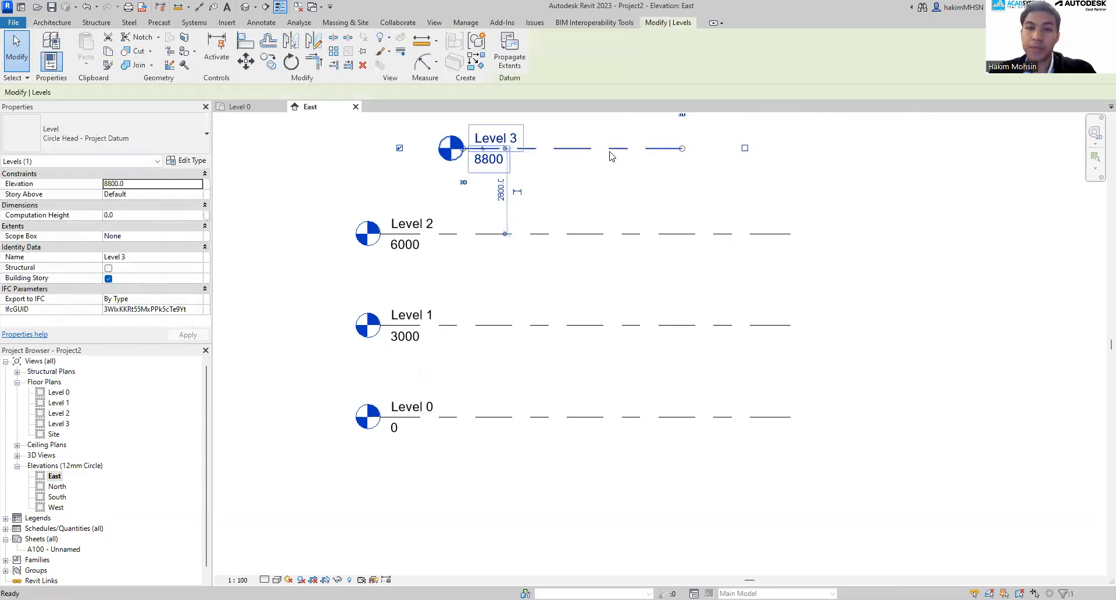
pyautogui.press('Delete')
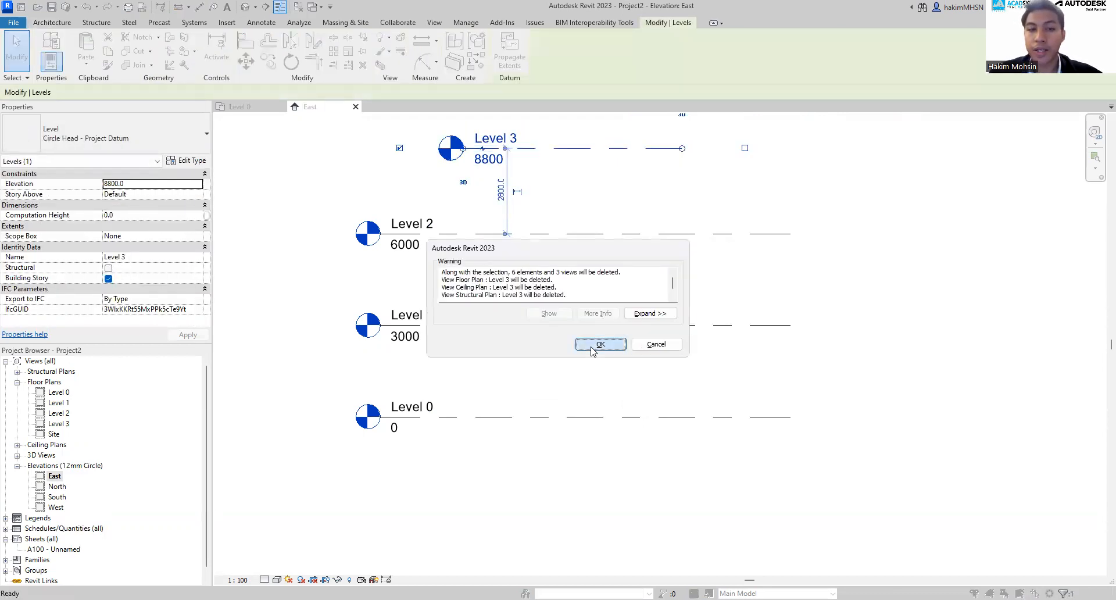
pyautogui.click(592, 346)
pyautogui.click(678, 235)
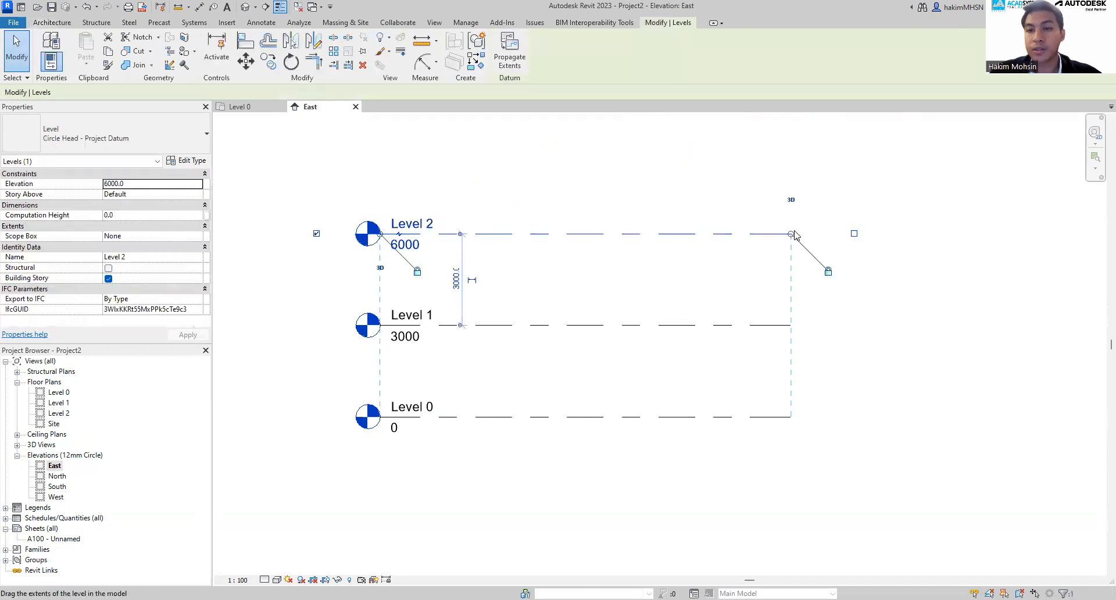
pyautogui.click(638, 186)
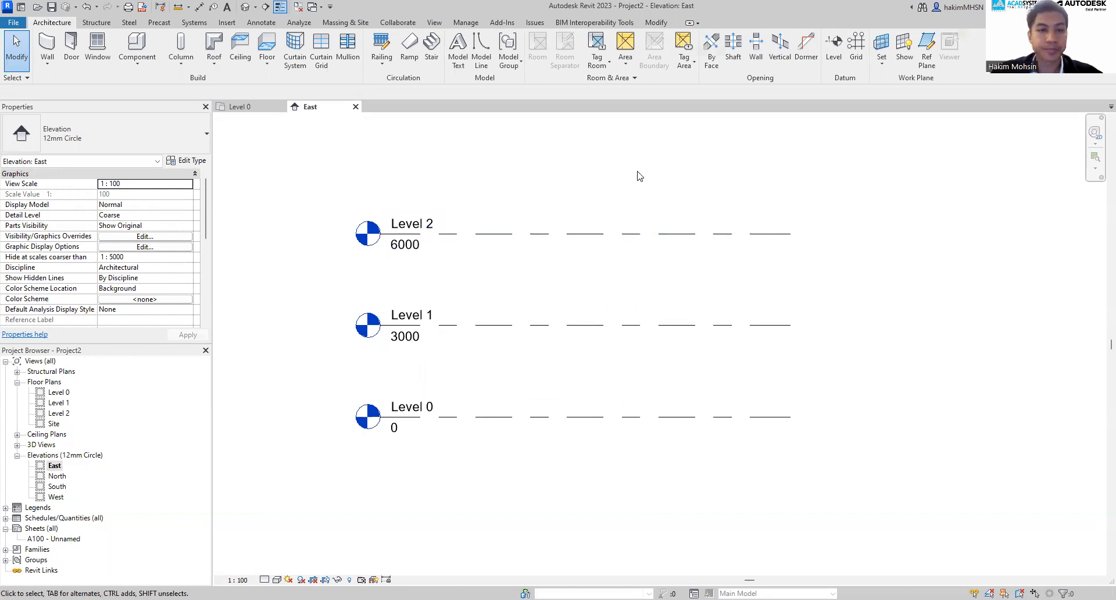
pyautogui.scroll(-2, 593, 219)
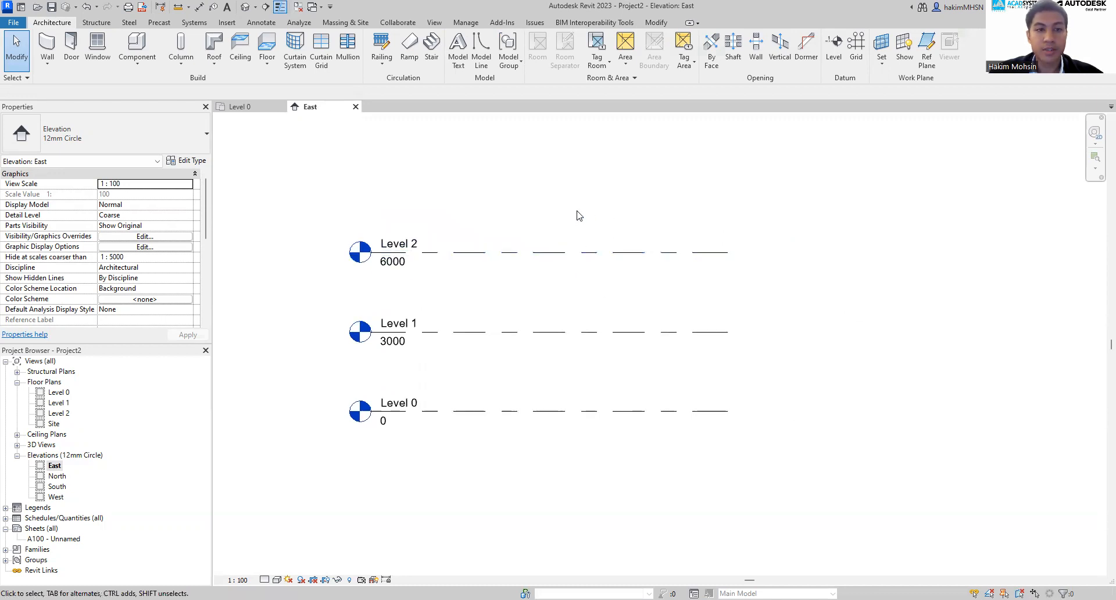
# Import page 1 of Floor Plans.pdf into the Level 0 floor plan, placing it just beyond the east elevation marker
pyautogui.click(246, 112)
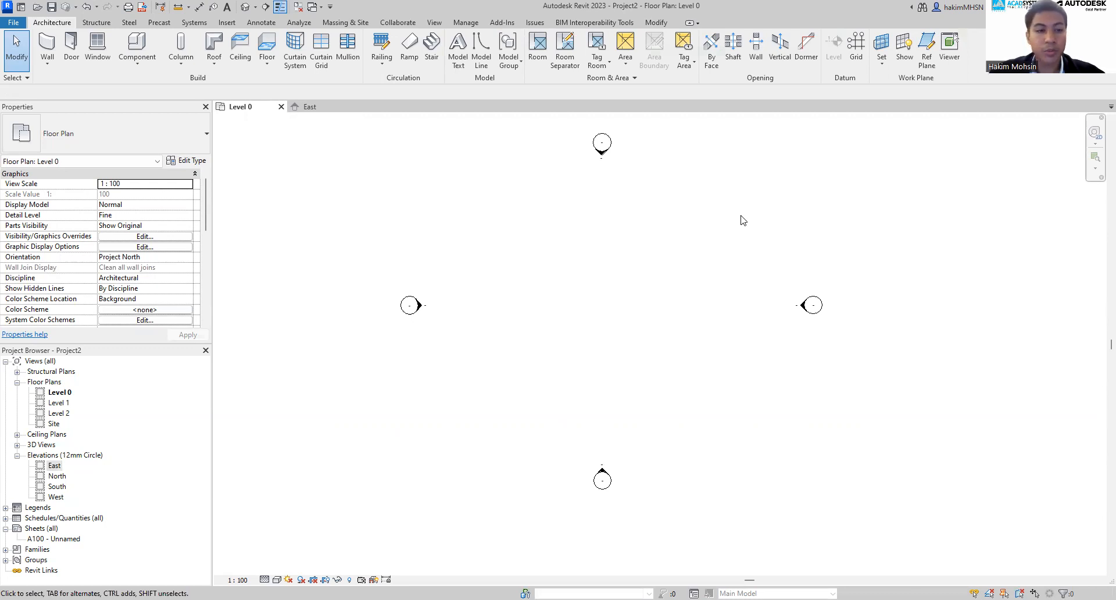
pyautogui.moveTo(689, 246); pyautogui.dragTo(603, 252, button='middle')
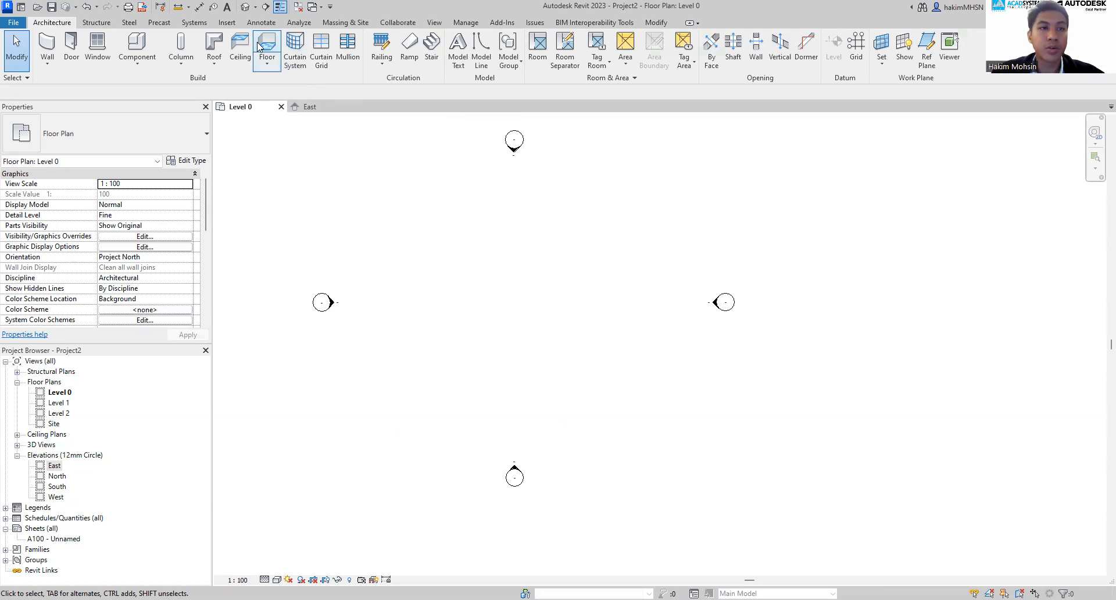
pyautogui.click(227, 23)
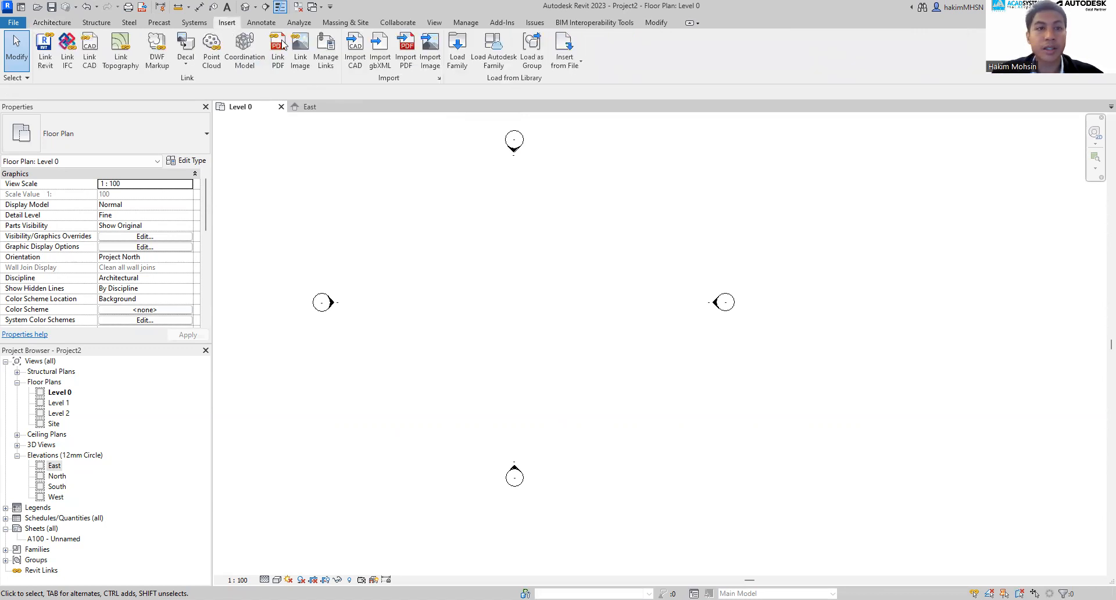
pyautogui.click(409, 61)
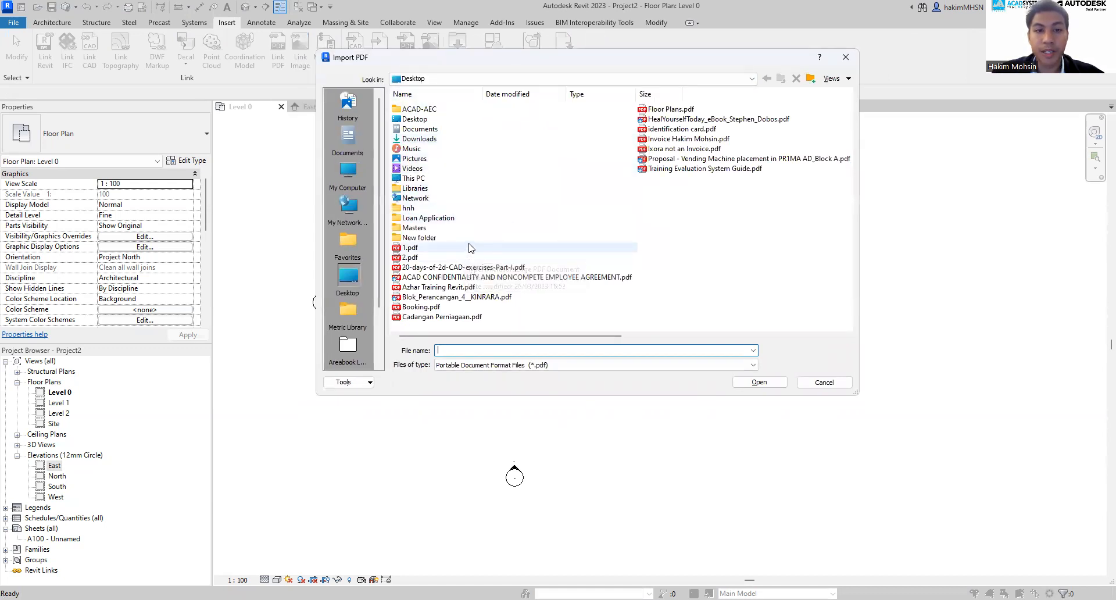
pyautogui.click(671, 109)
pyautogui.click(773, 382)
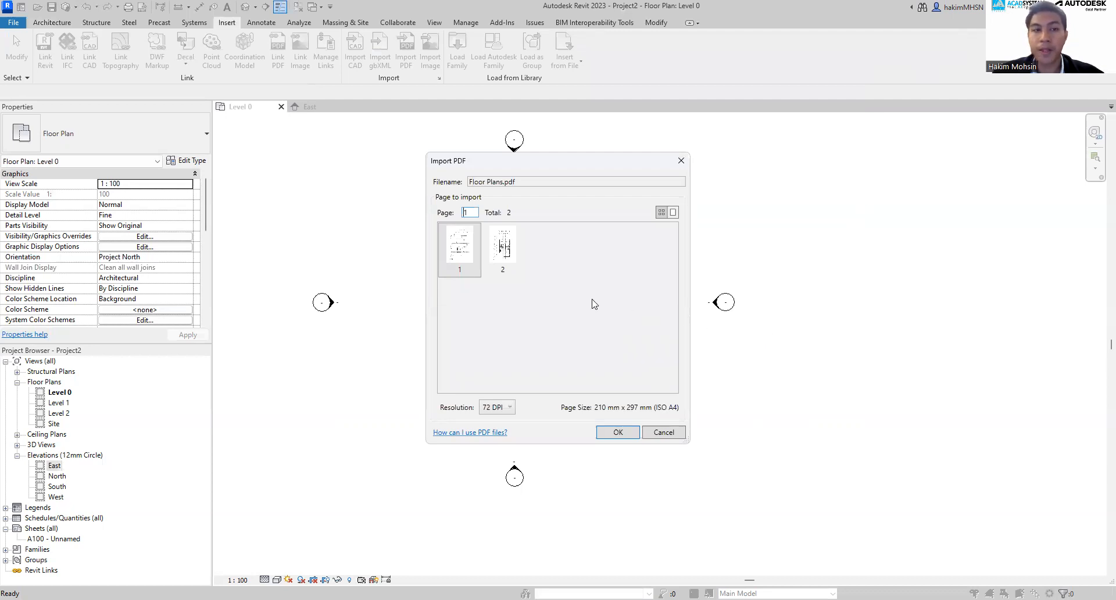
pyautogui.click(476, 248)
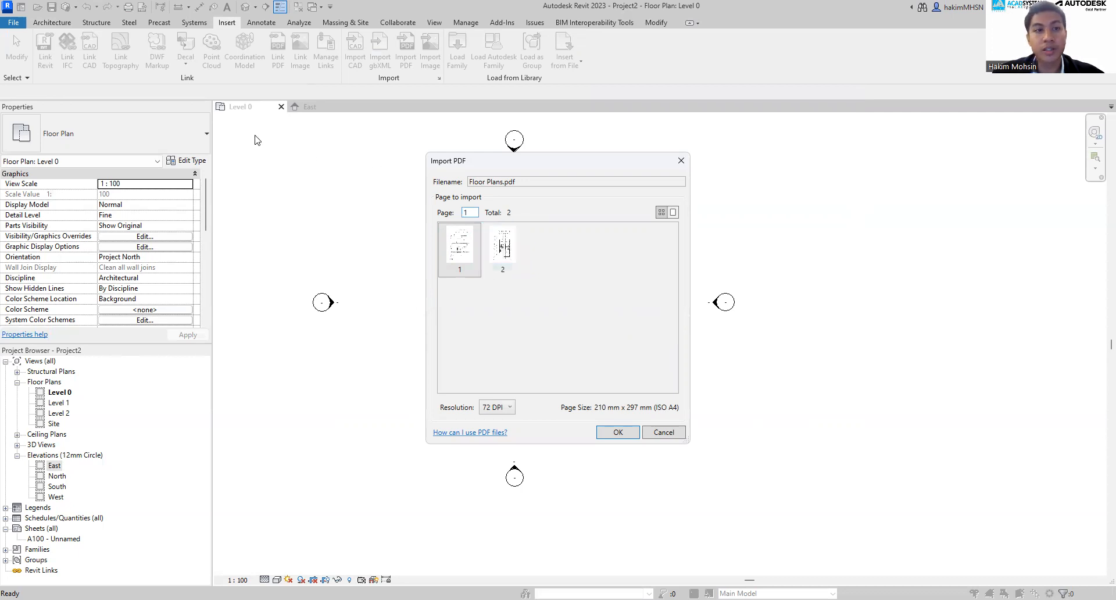
pyautogui.click(452, 246)
pyautogui.click(616, 432)
pyautogui.scroll(2, 888, 308)
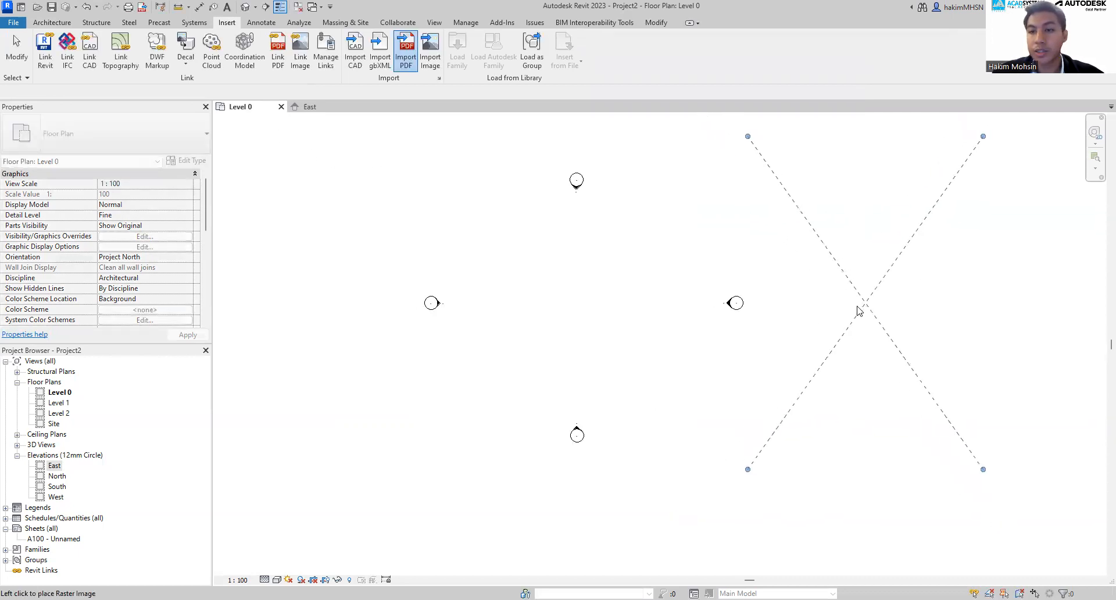
pyautogui.click(859, 309)
pyautogui.press('Escape')
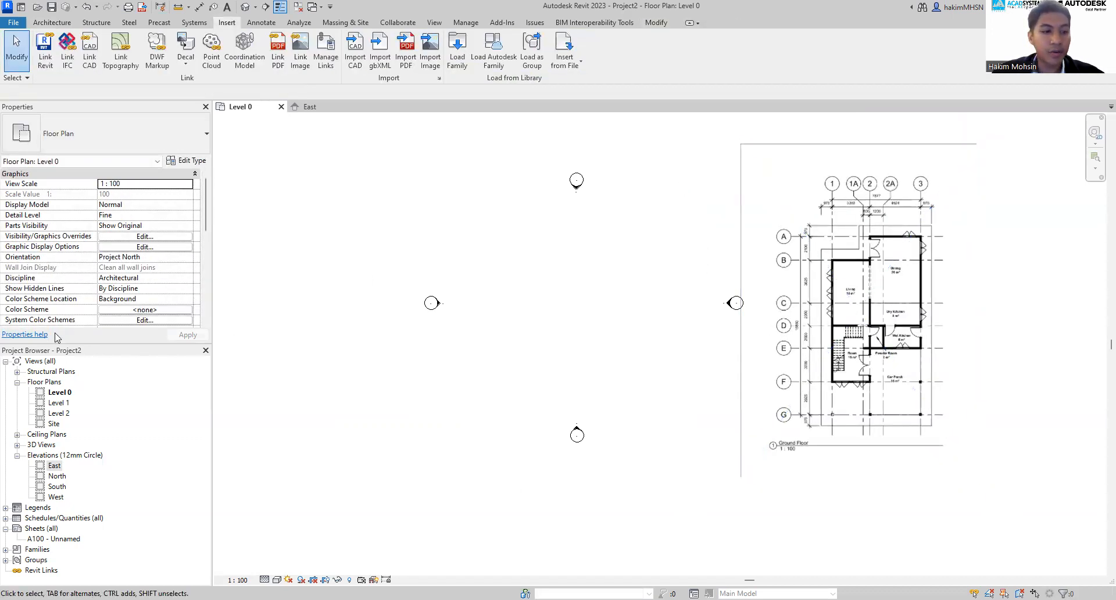
# Import page 2 of Floor Plans.pdf into the Level 1 floor plan beside the east elevation marker, and reorder that view next to Level 0
pyautogui.doubleClick(58, 403)
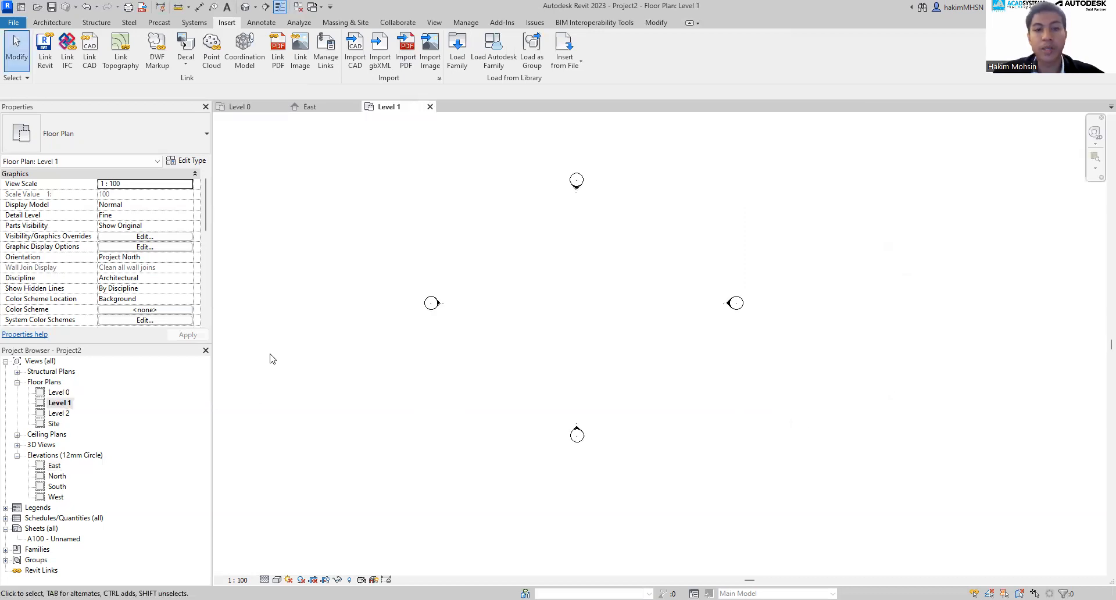
pyautogui.moveTo(612, 281); pyautogui.dragTo(588, 277, button='middle')
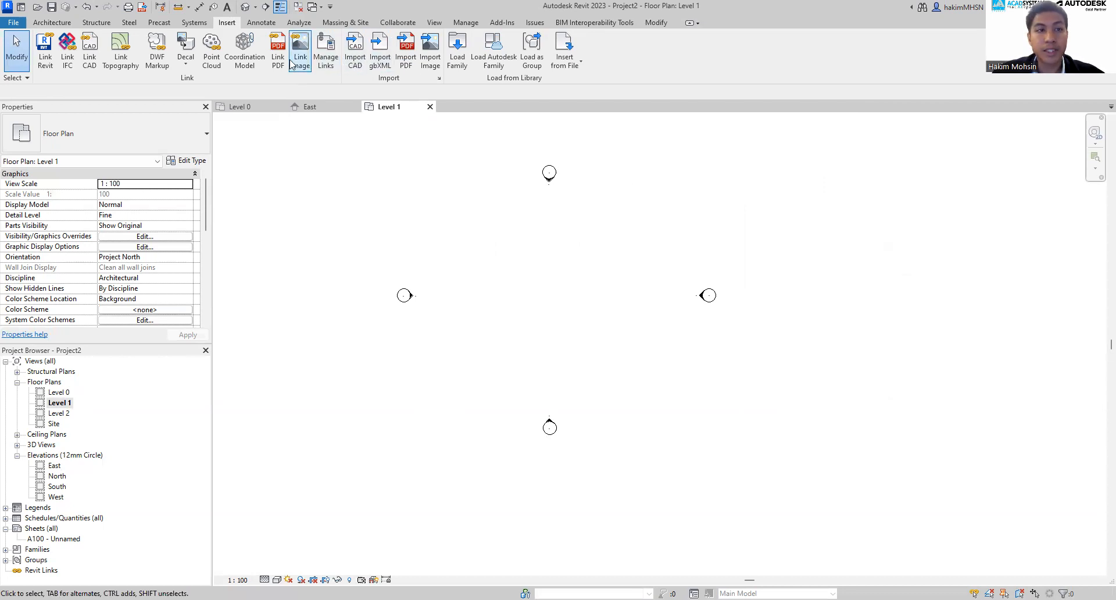
pyautogui.click(407, 60)
pyautogui.click(671, 110)
pyautogui.click(758, 382)
pyautogui.click(503, 249)
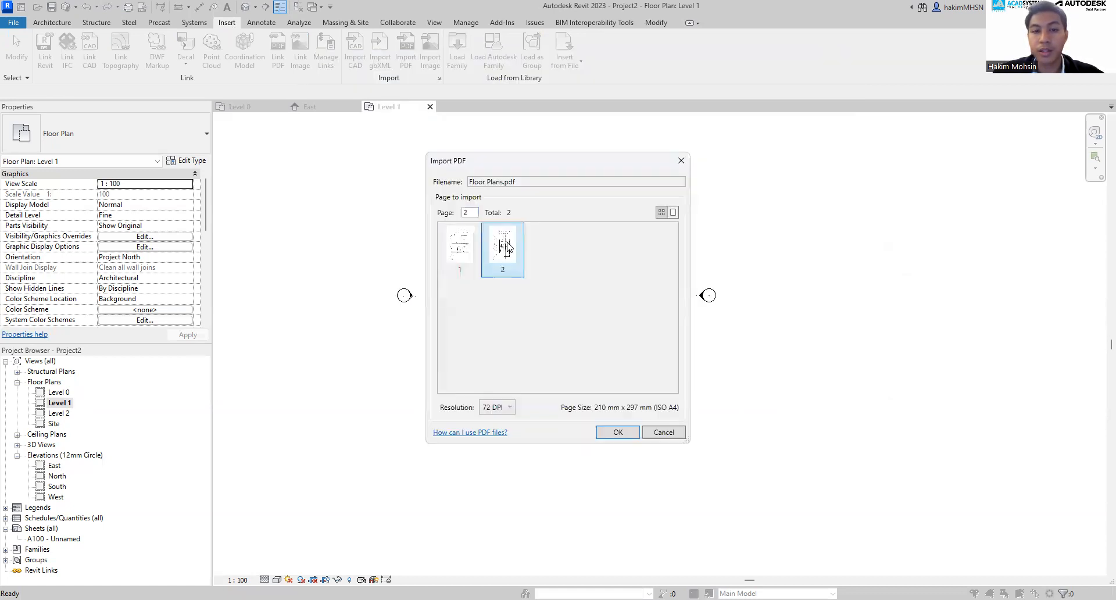
pyautogui.click(613, 433)
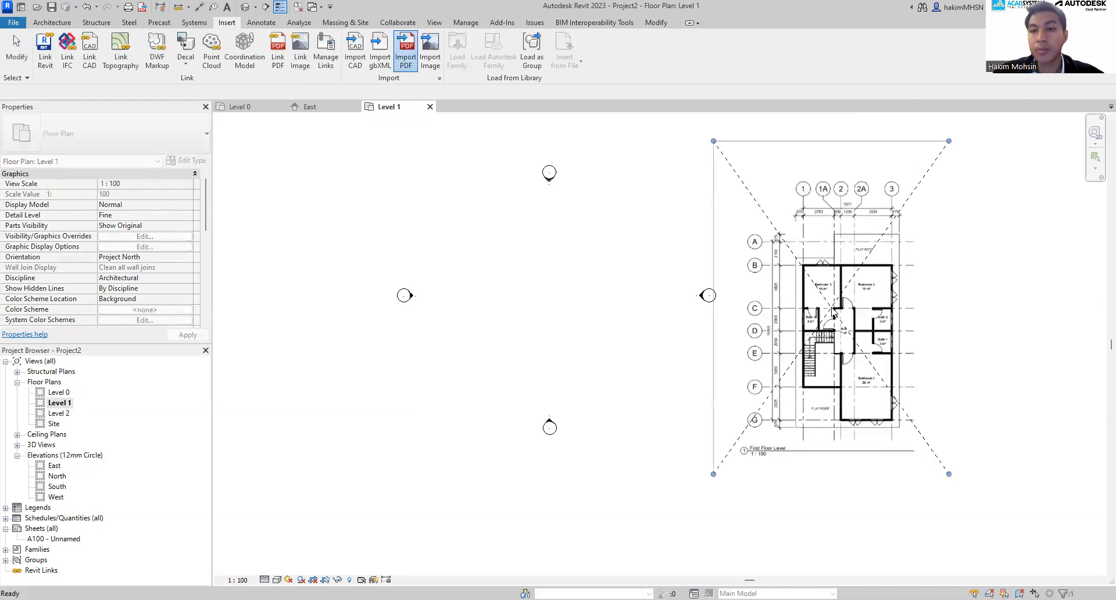
pyautogui.click(830, 306)
pyautogui.click(663, 206)
pyautogui.moveTo(731, 264); pyautogui.dragTo(660, 270, button='middle')
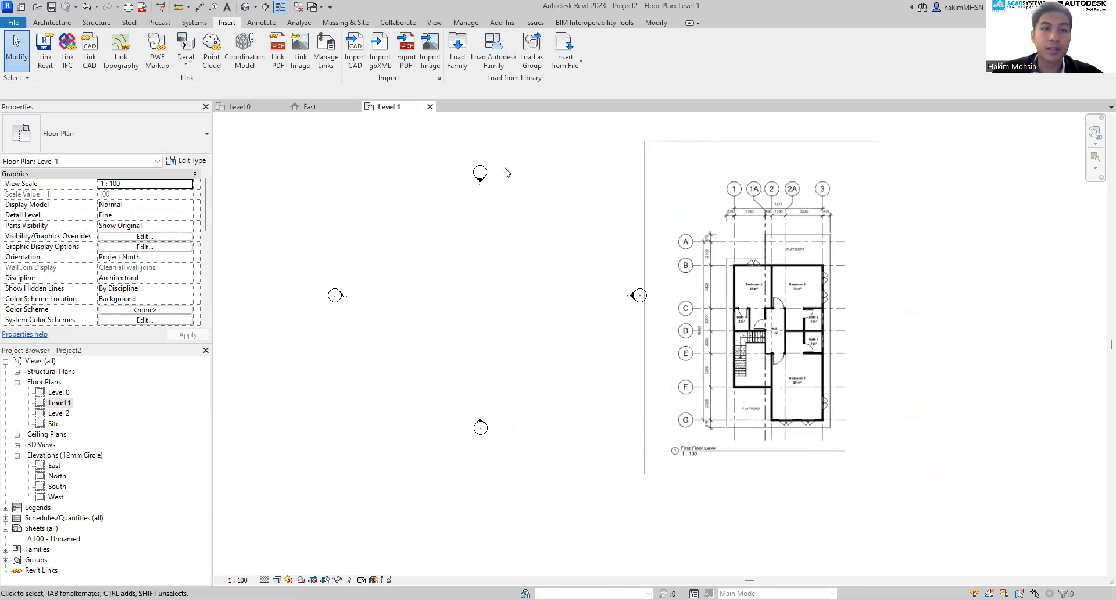
pyautogui.moveTo(357, 112); pyautogui.dragTo(335, 114)
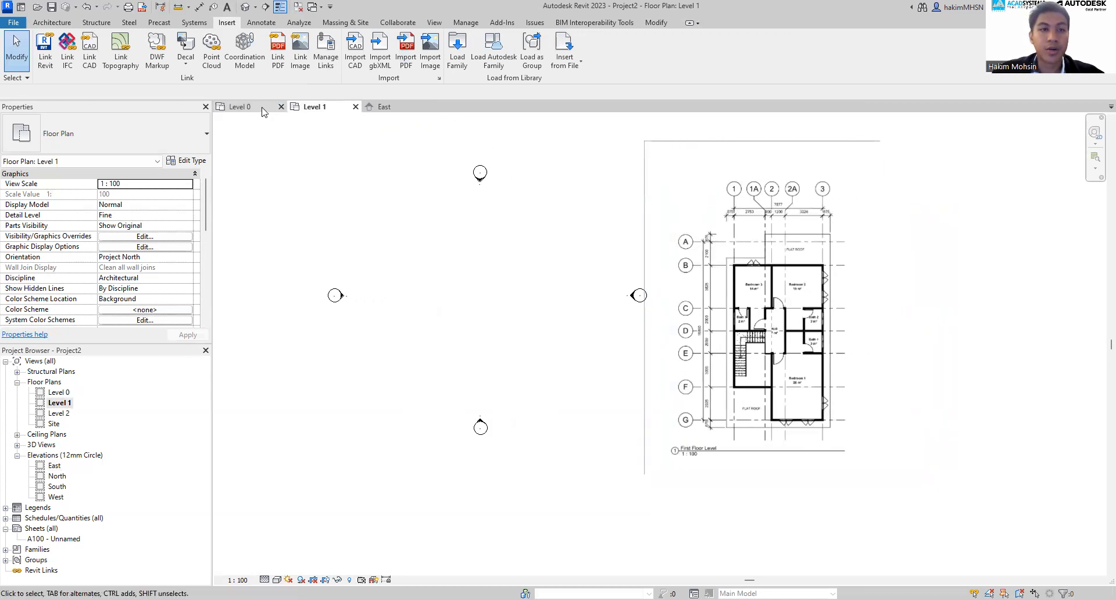
# Rename the Level 0 floor plan as Ground Floor, including its corresponding level and views
pyautogui.click(240, 112)
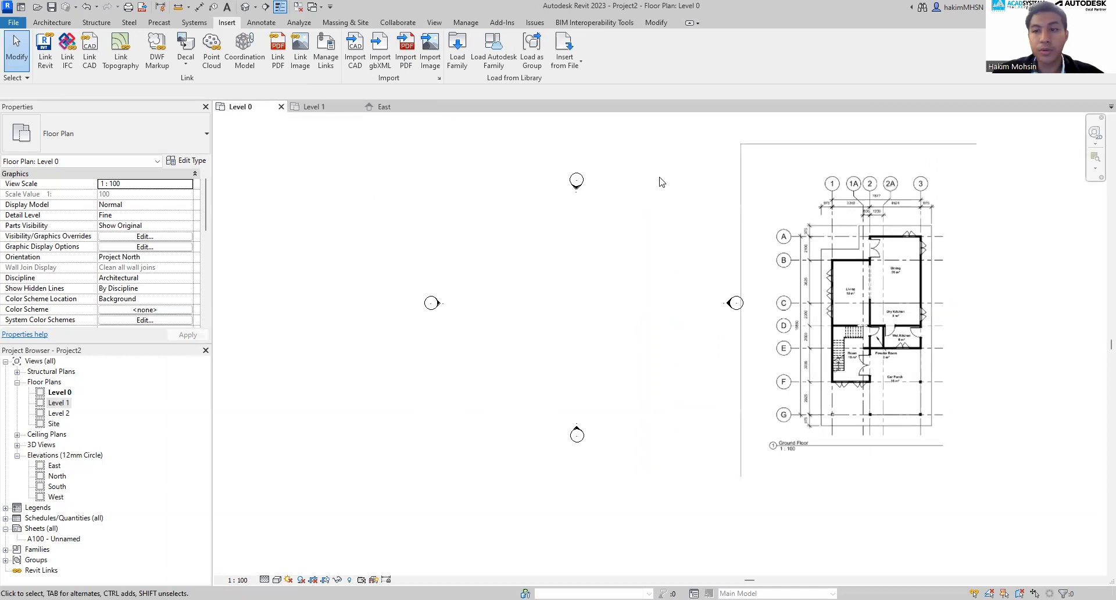
pyautogui.click(64, 393)
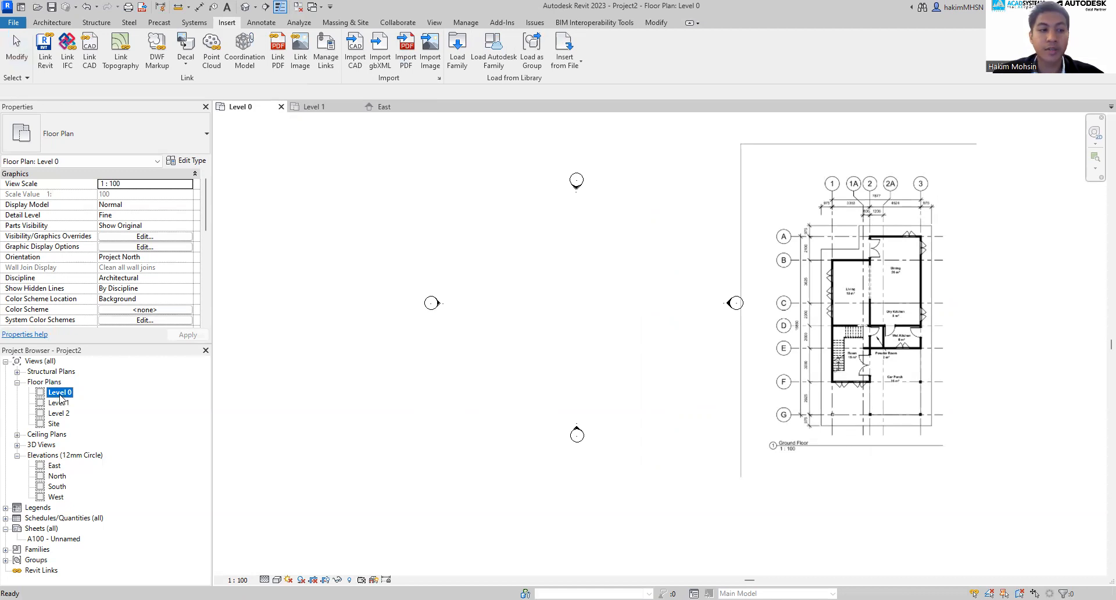
pyautogui.rightClick(61, 398)
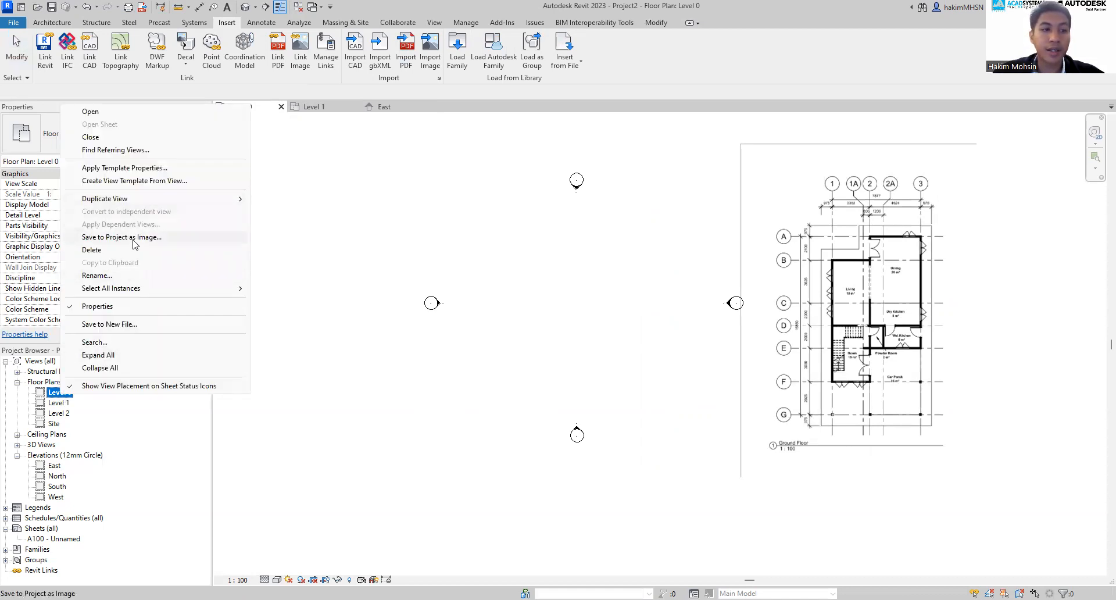
pyautogui.click(109, 276)
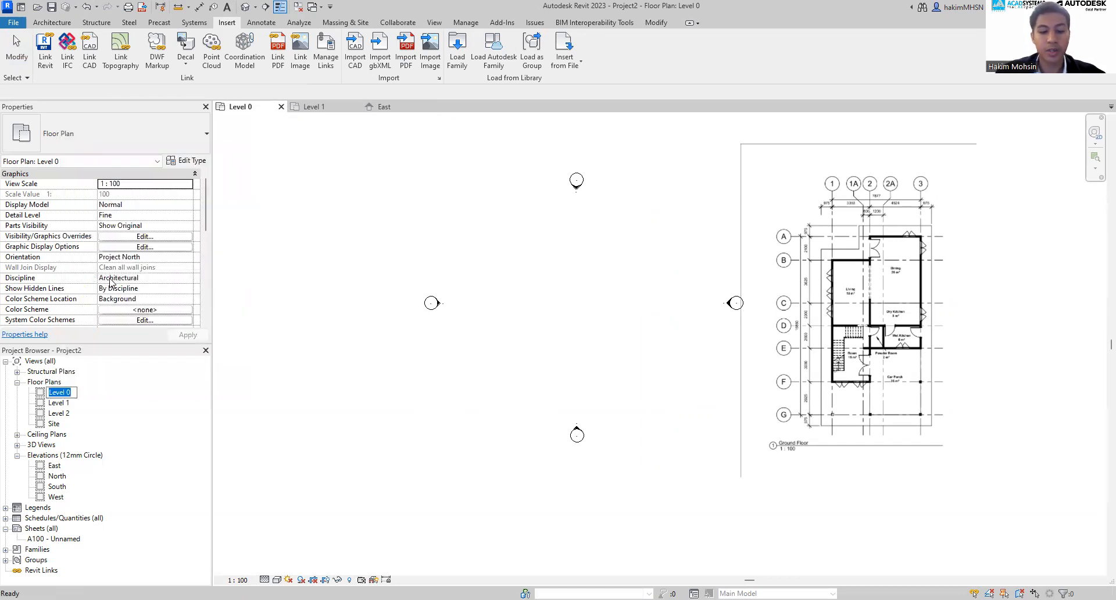
pyautogui.write('Ground Floor')
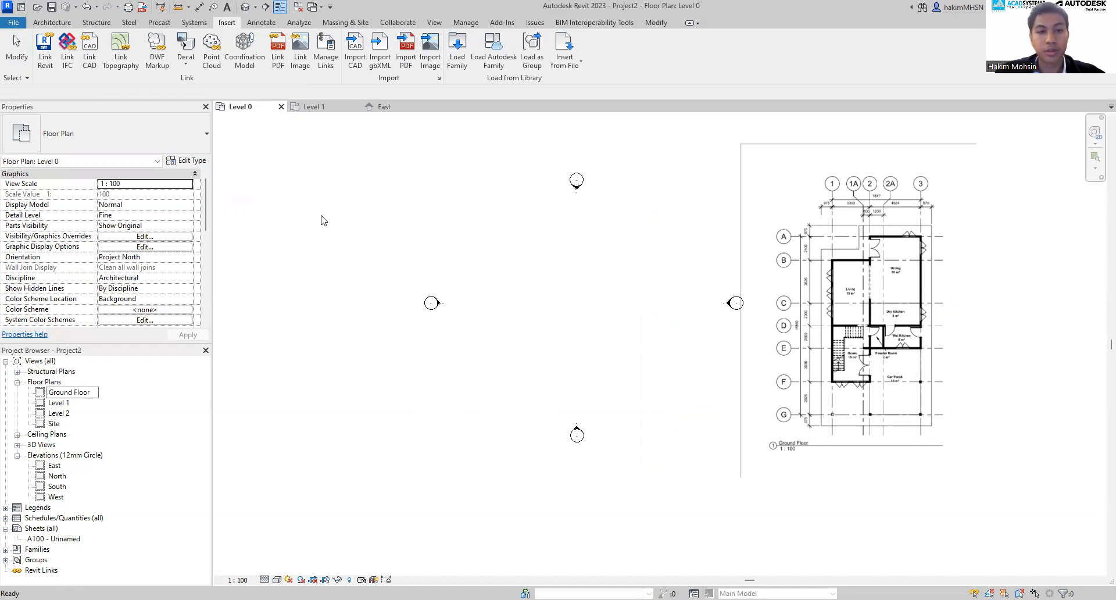
pyautogui.press('Return')
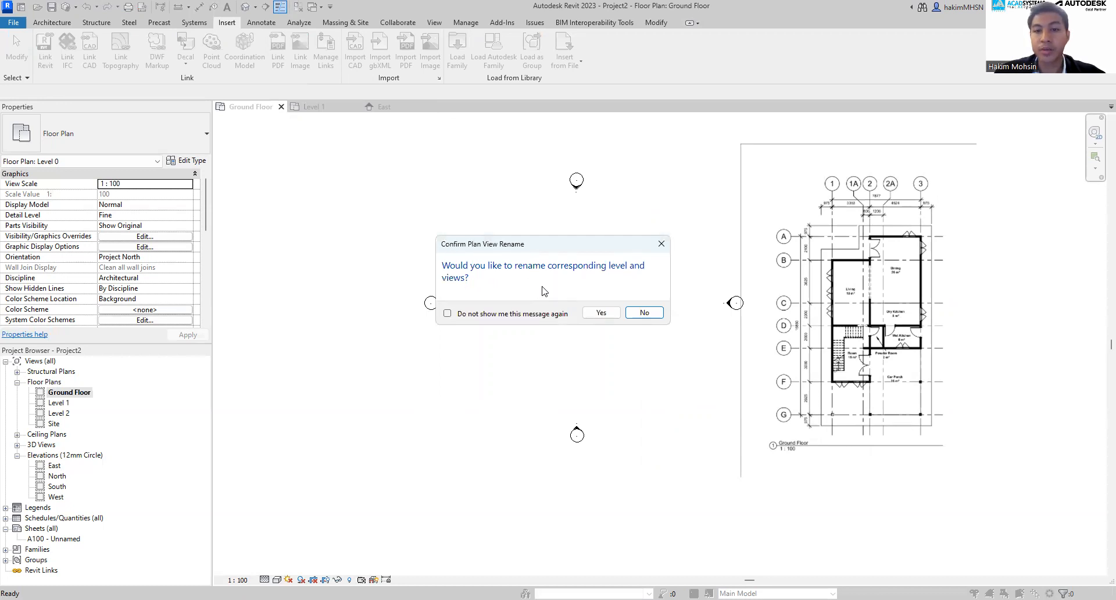
pyautogui.click(601, 312)
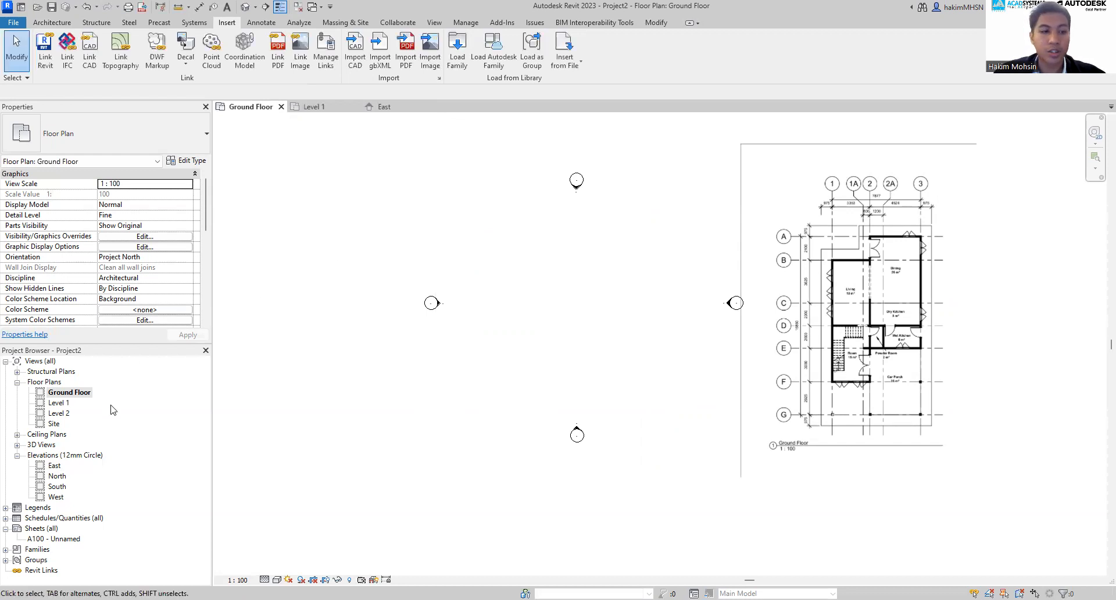
# In the East elevation, rename Level 1 as First Floor together with its corresponding views
pyautogui.doubleClick(55, 466)
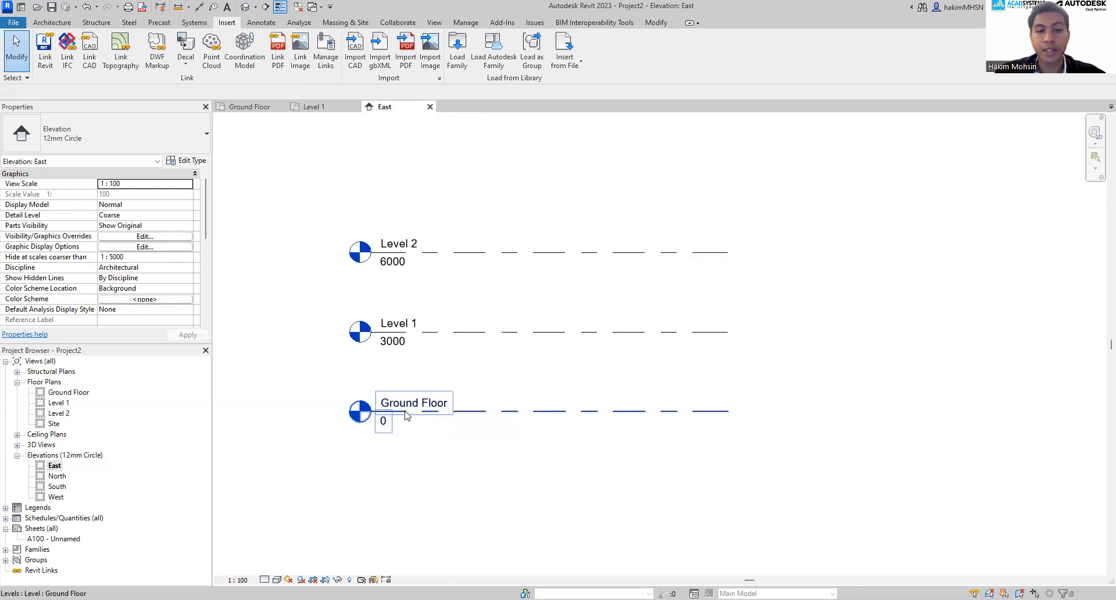
pyautogui.click(410, 327)
pyautogui.click(407, 322)
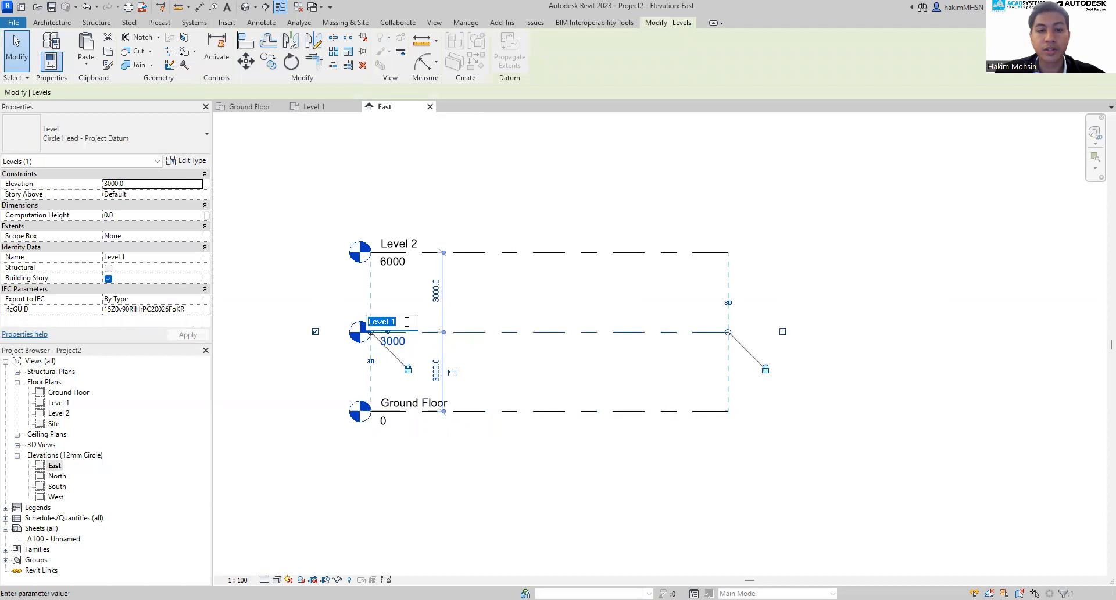
pyautogui.press('BackSpace')
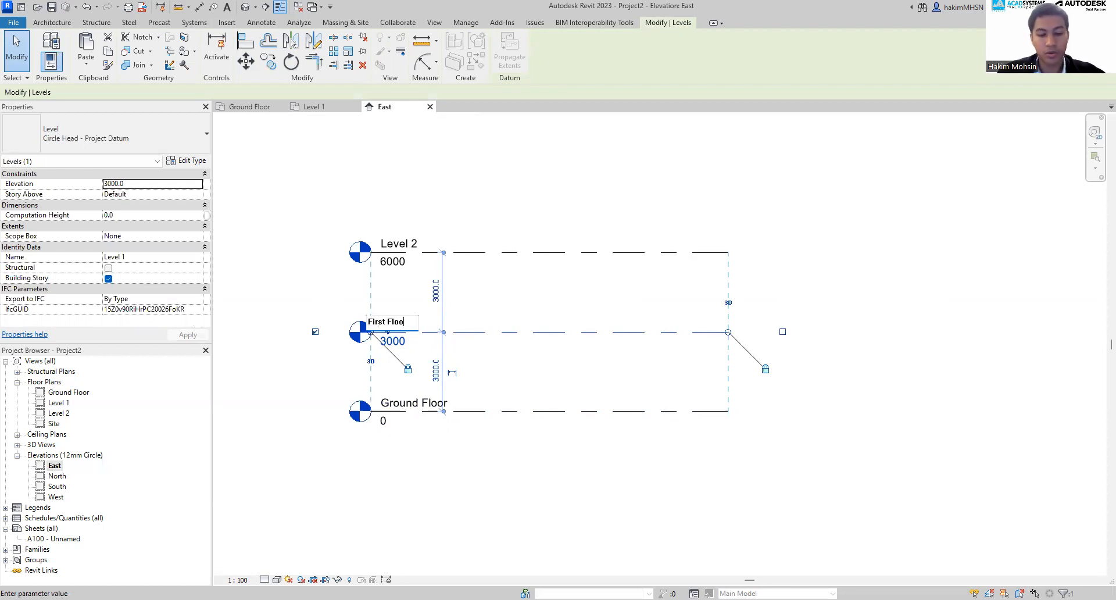
pyautogui.click(487, 180)
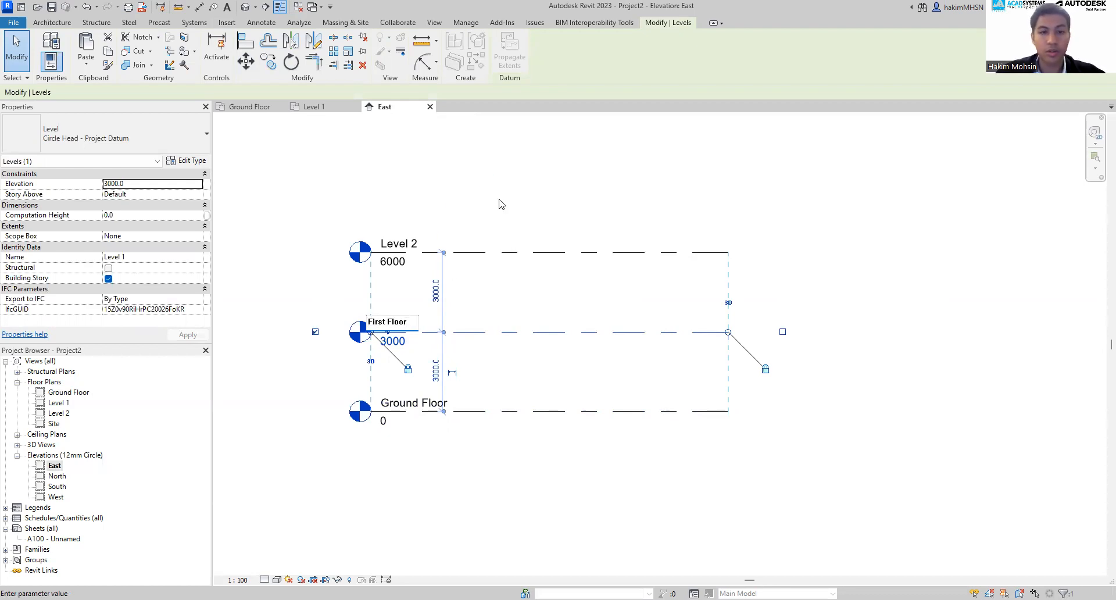
pyautogui.click(604, 304)
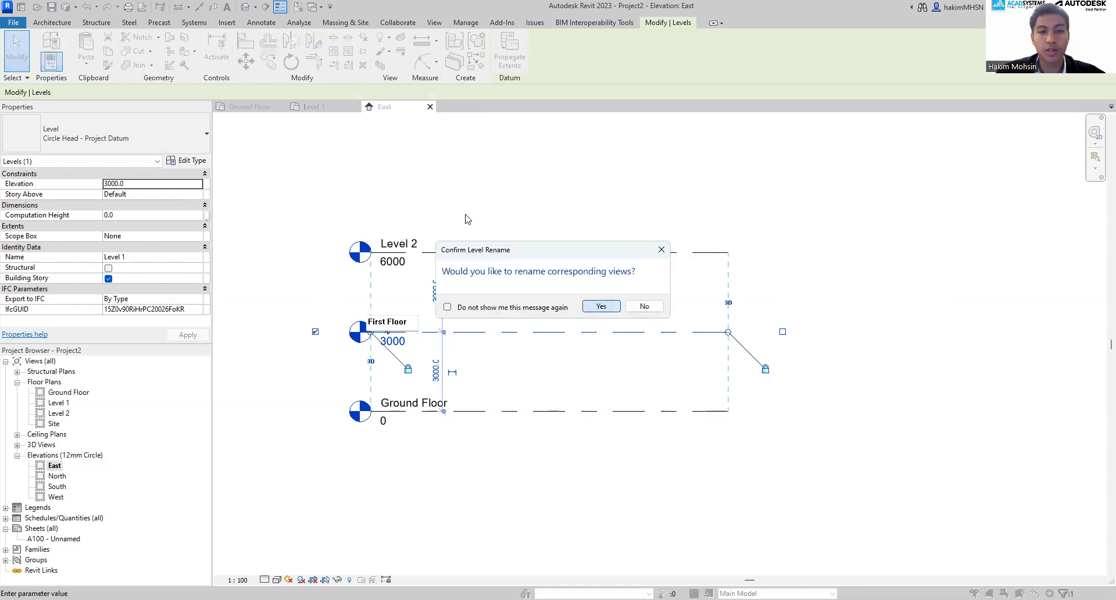
# Rename Level 2 as Roof Level together with its corresponding views, and return to the Ground Floor plan
pyautogui.click(412, 243)
pyautogui.click(412, 241)
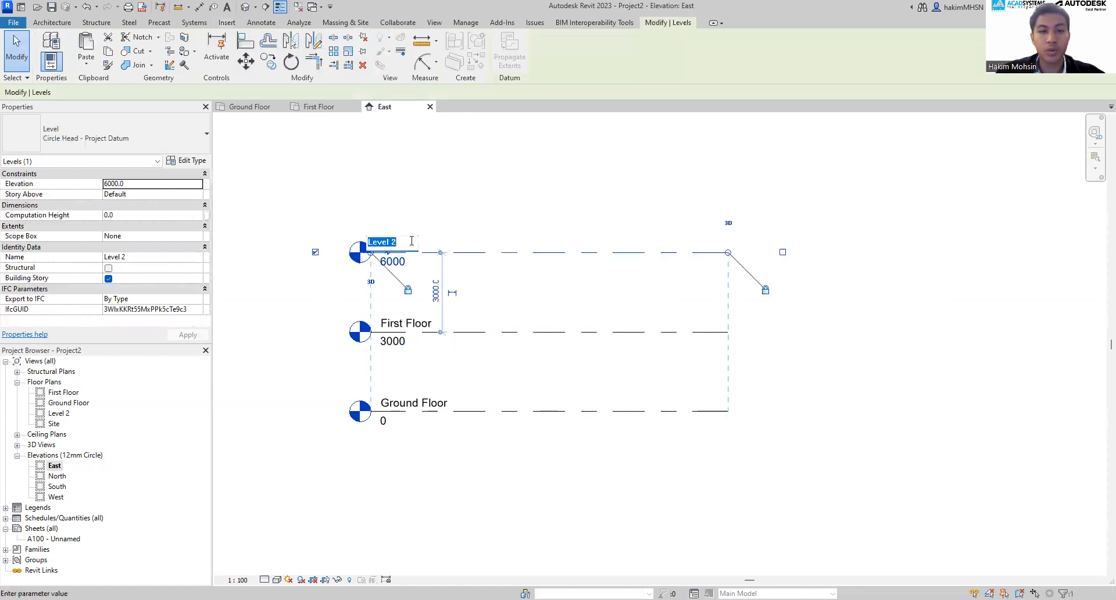
pyautogui.press('BackSpace')
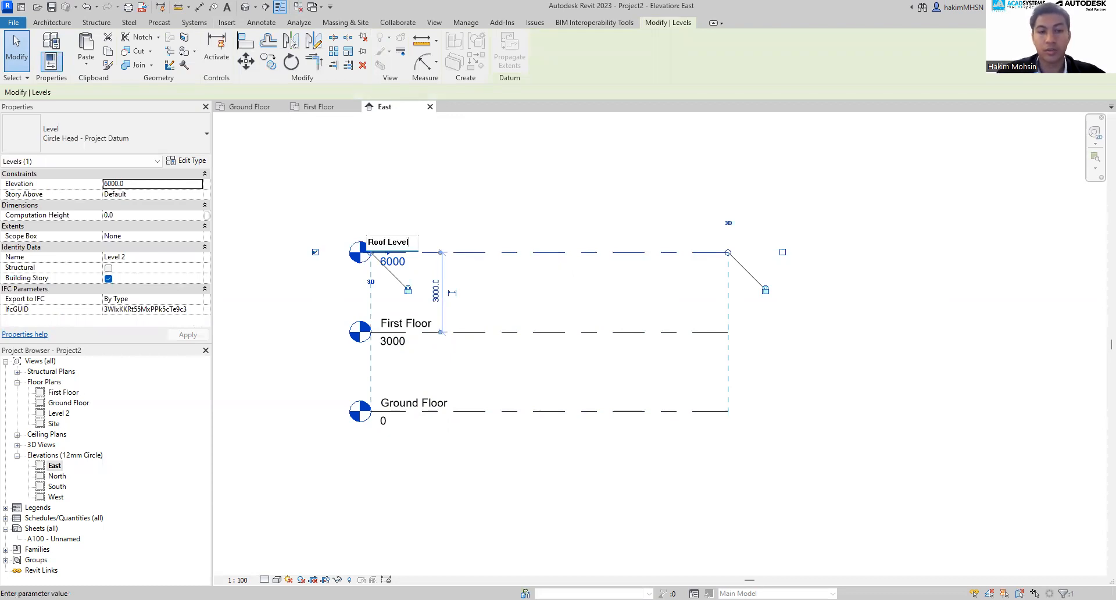
pyautogui.write('Roof Level')
pyautogui.click(577, 147)
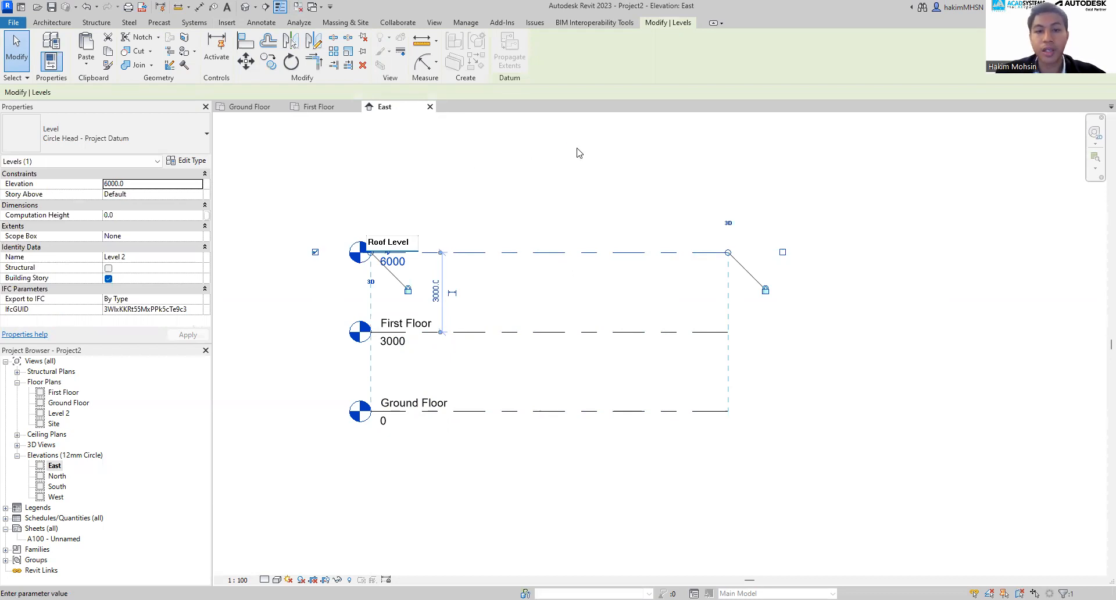
pyautogui.click(601, 306)
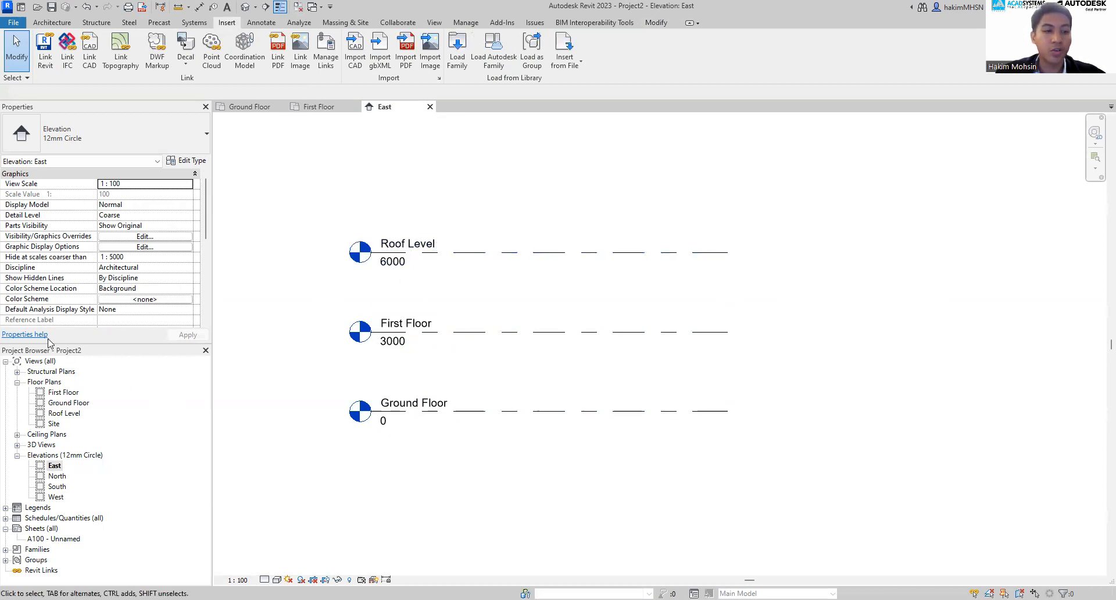
pyautogui.click(59, 465)
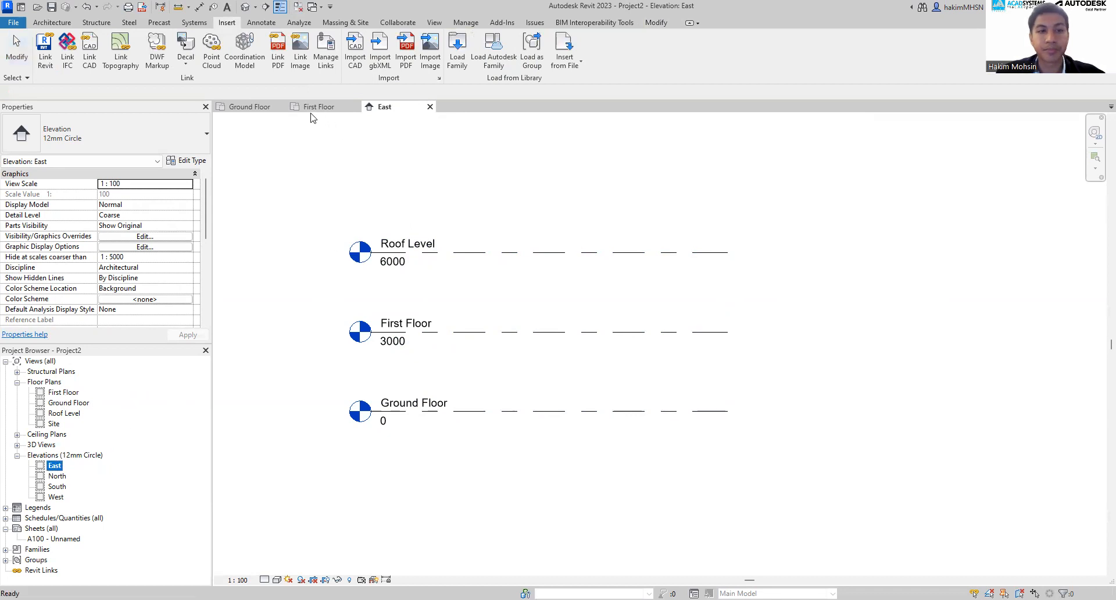
pyautogui.click(250, 107)
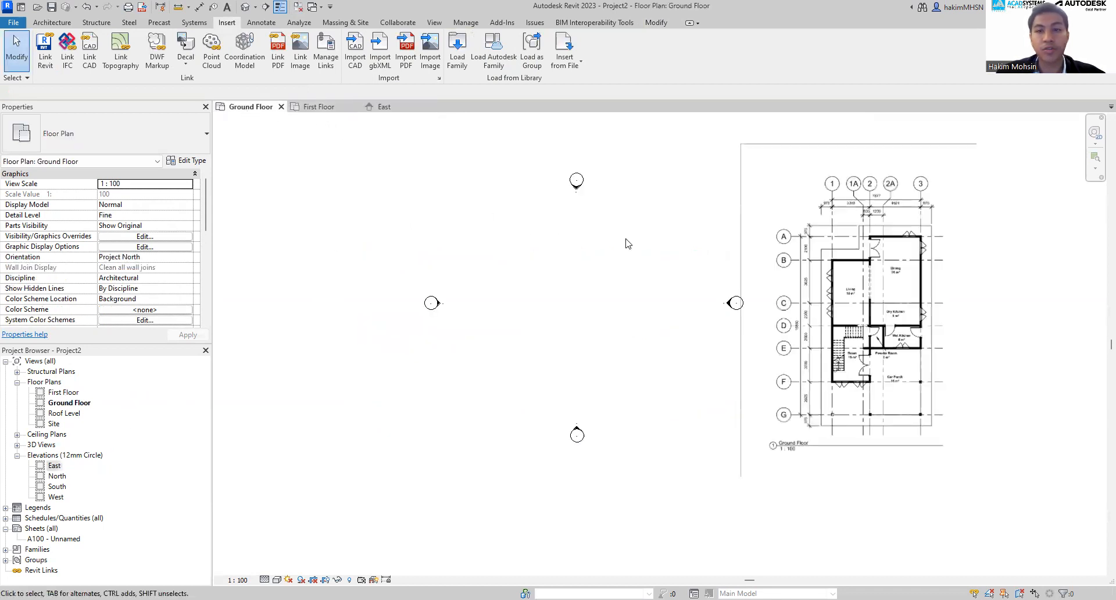
# Draw a straight vertical grid line from north to south in the western half of the area between the elevation markers
pyautogui.moveTo(662, 319); pyautogui.dragTo(544, 314, button='middle')
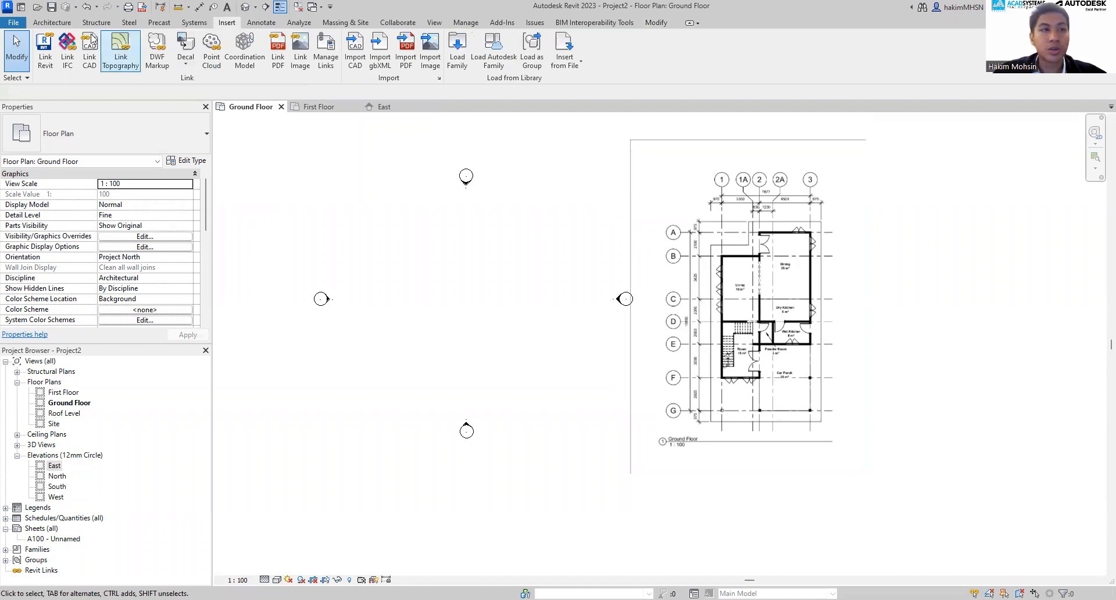
pyautogui.click(61, 24)
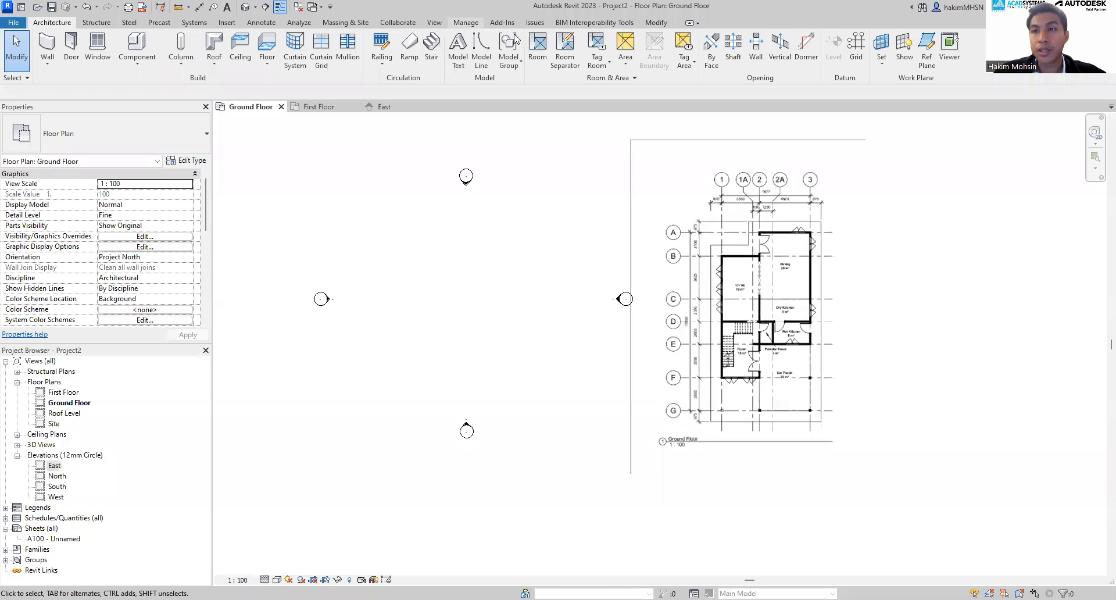
pyautogui.click(858, 57)
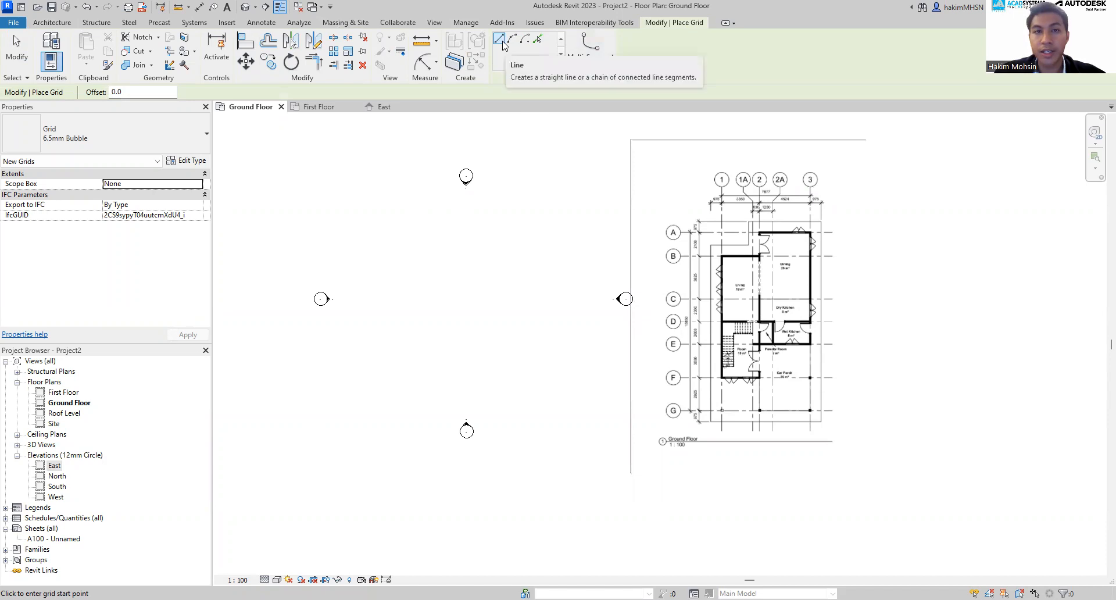
pyautogui.click(400, 213)
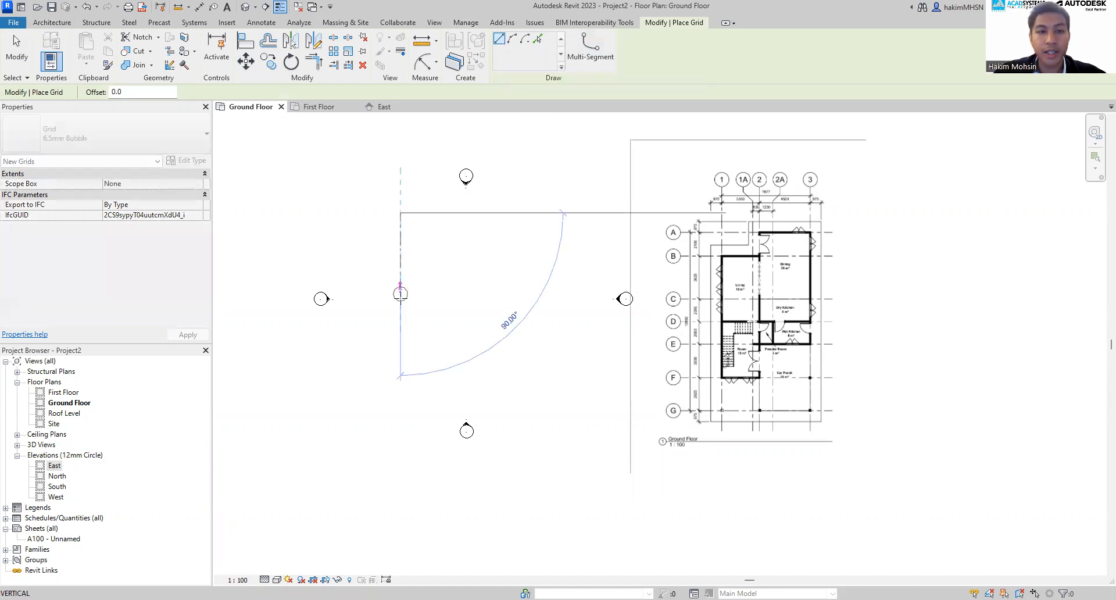
pyautogui.click(400, 401)
pyautogui.press('Escape')
pyautogui.press('Escape')
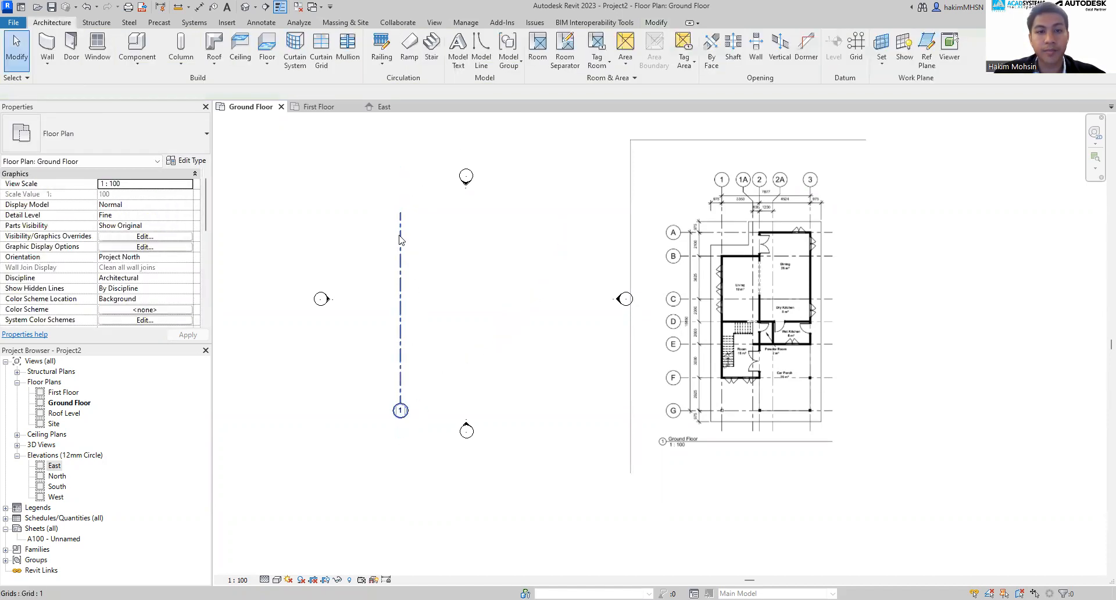
pyautogui.click(459, 274)
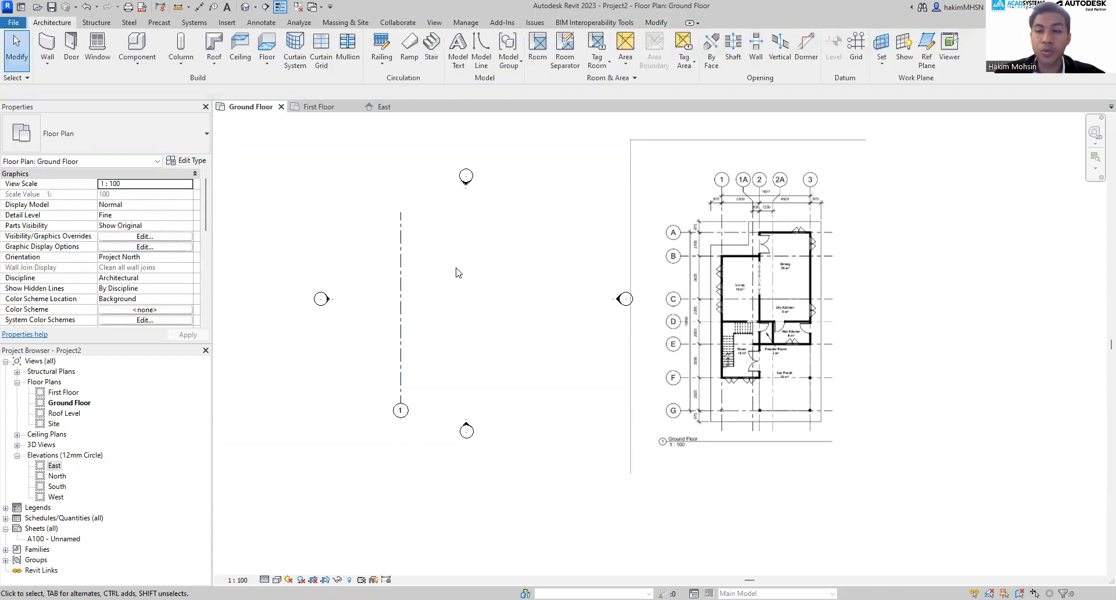
# Hide grid 1's bubble at its lower end and show it at the upper end instead
pyautogui.click(404, 383)
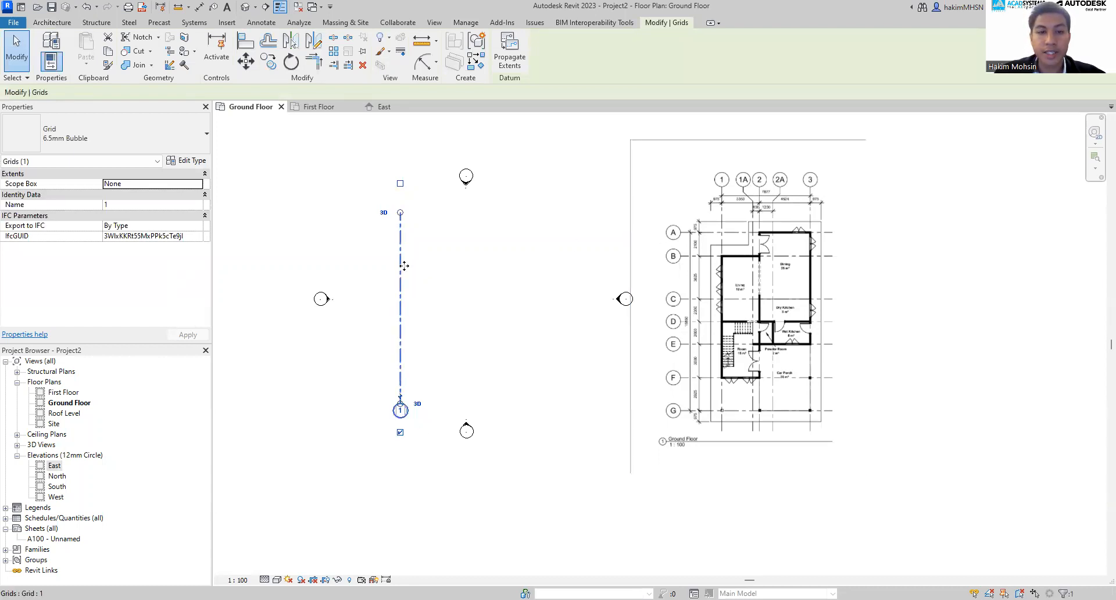
pyautogui.click(400, 432)
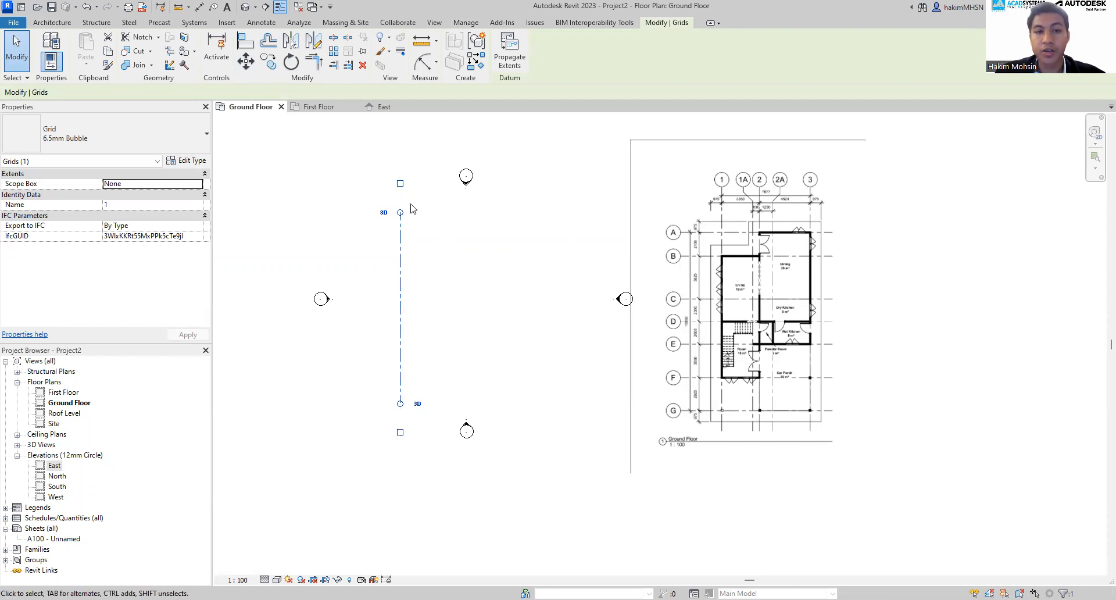
pyautogui.click(400, 183)
pyautogui.click(446, 238)
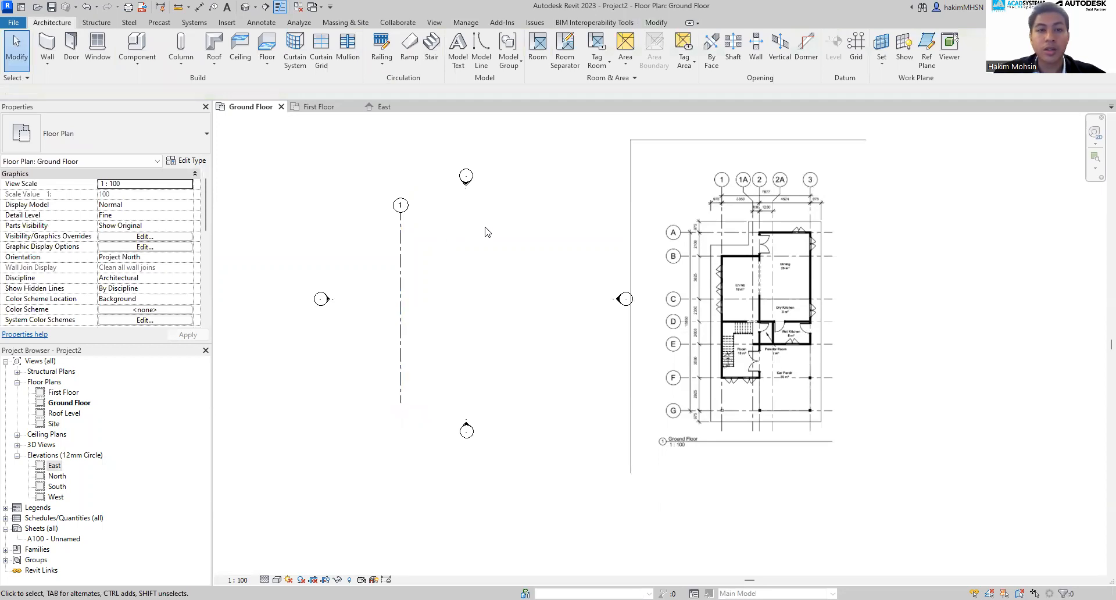
# Draw a second vertical grid line about 5000 mm east of grid 1, aligned with both of its ends
pyautogui.click(856, 49)
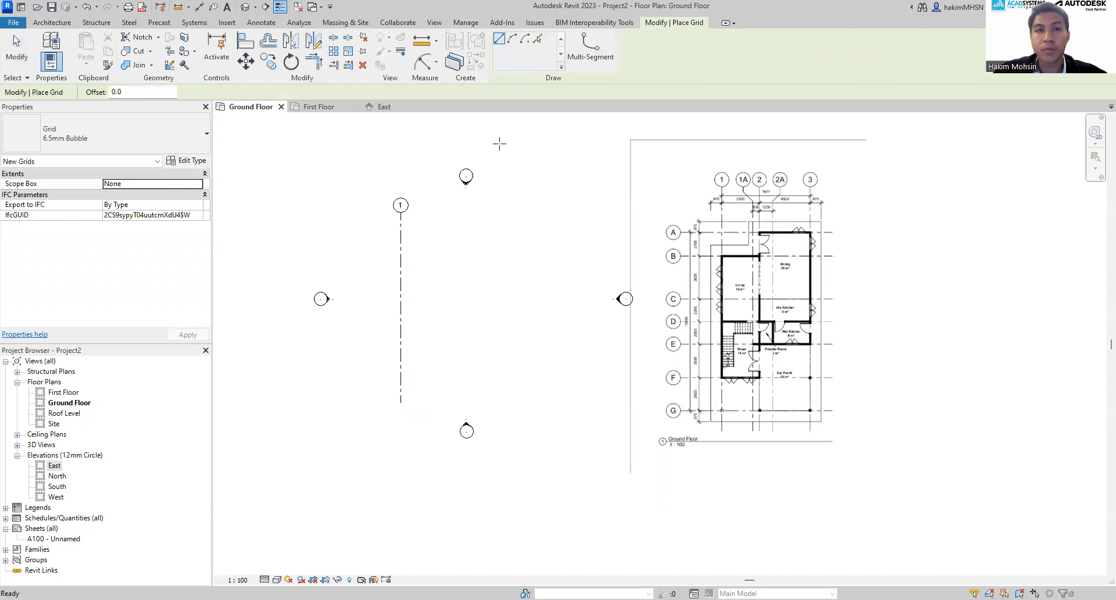
pyautogui.click(456, 213)
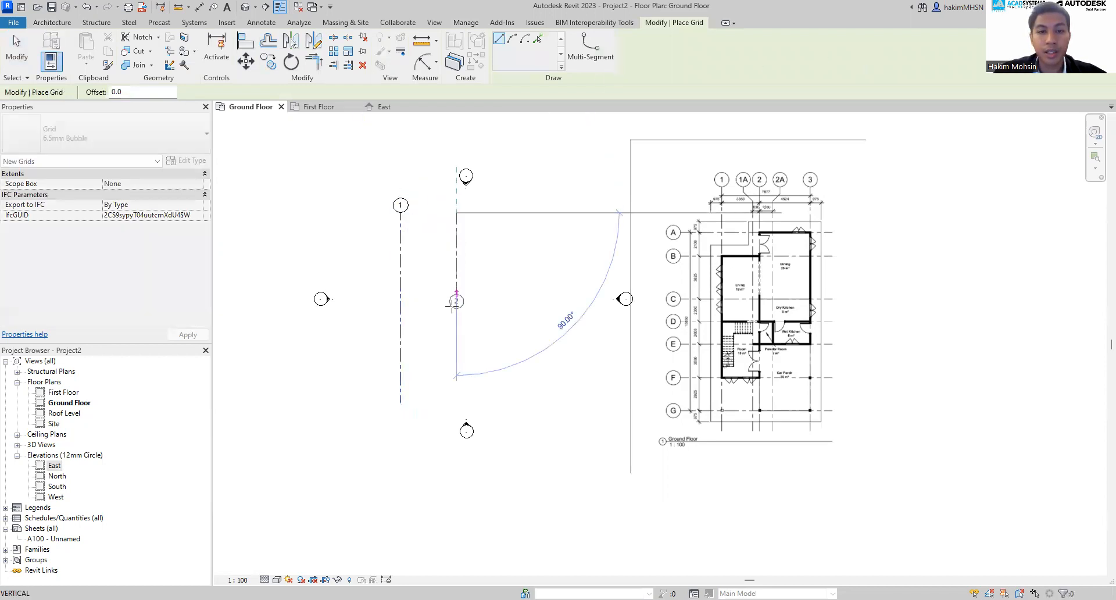
pyautogui.click(457, 398)
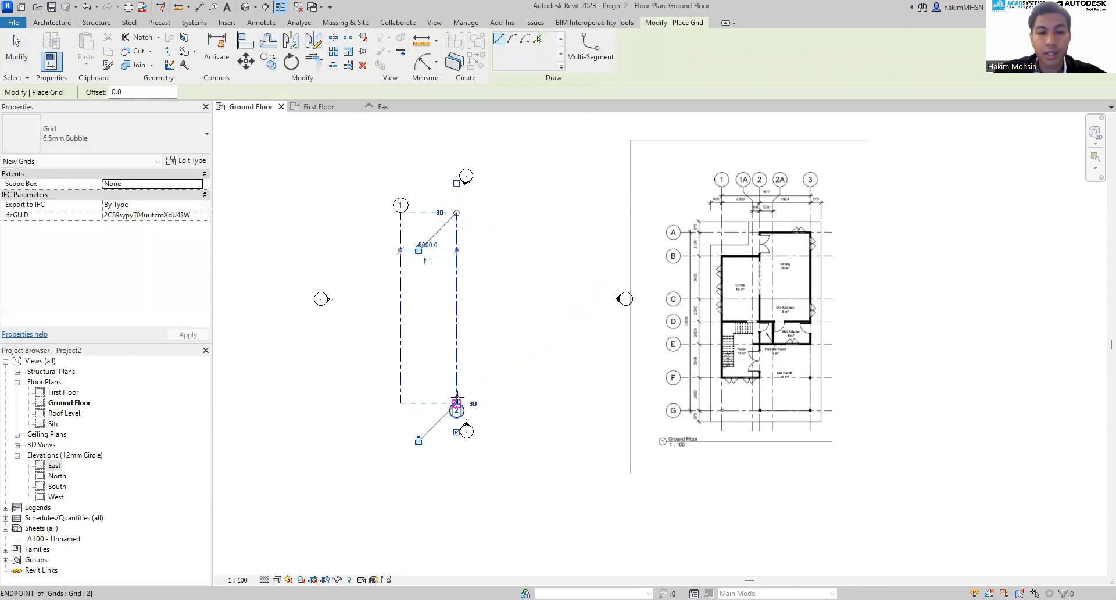
pyautogui.press('Escape')
# Switch grid 2's bubble from its lower end to its upper end
pyautogui.click(459, 272)
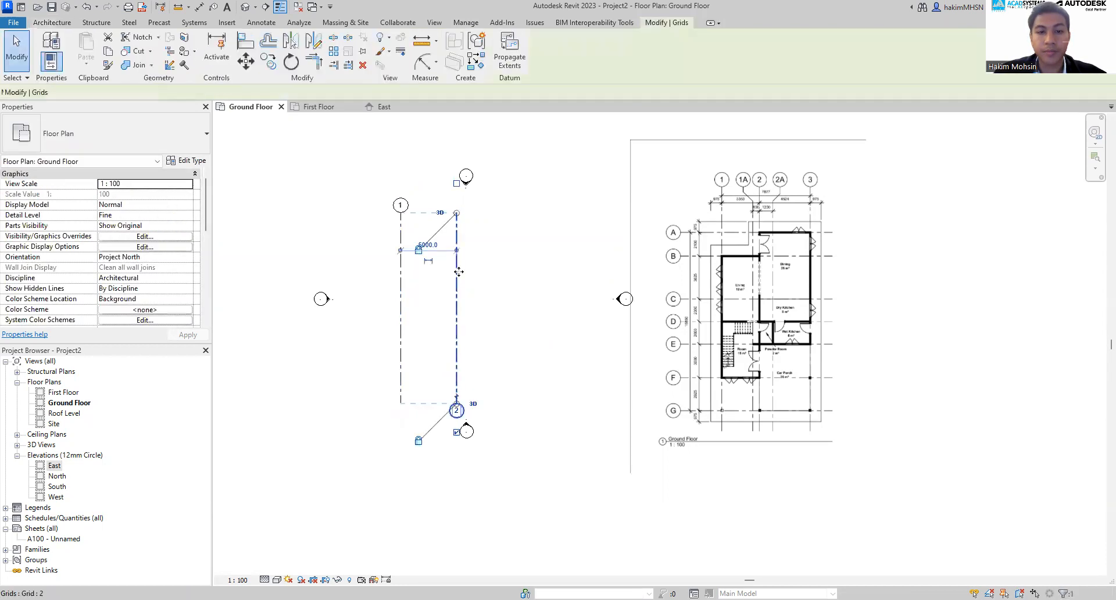
pyautogui.click(456, 432)
pyautogui.click(456, 183)
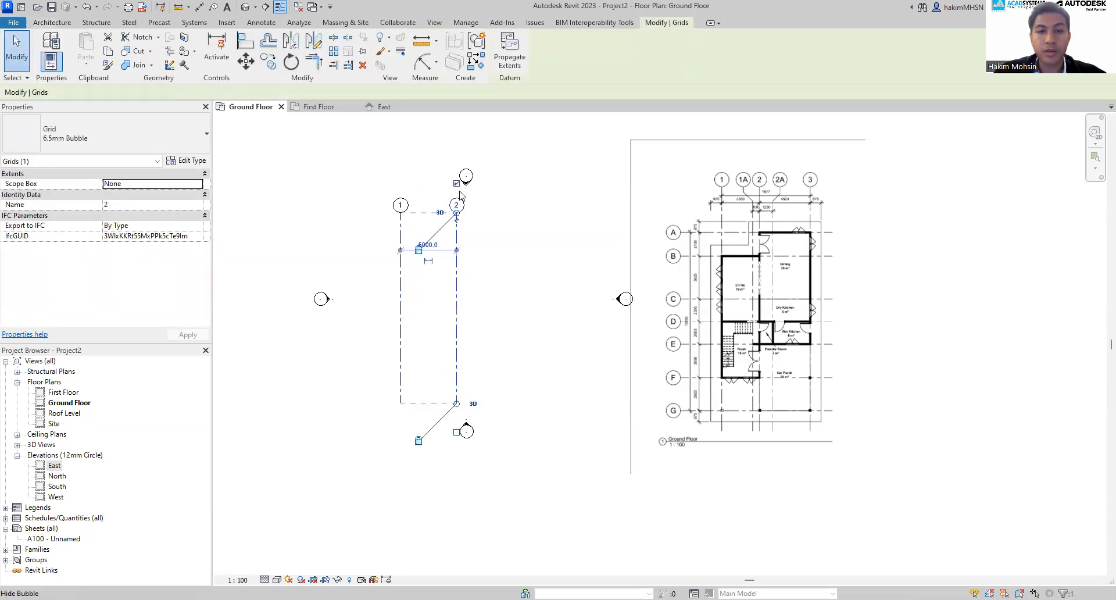
pyautogui.click(540, 296)
# Copy grid 2 horizontally 6000 mm to the east to create the third vertical grid
pyautogui.click(457, 250)
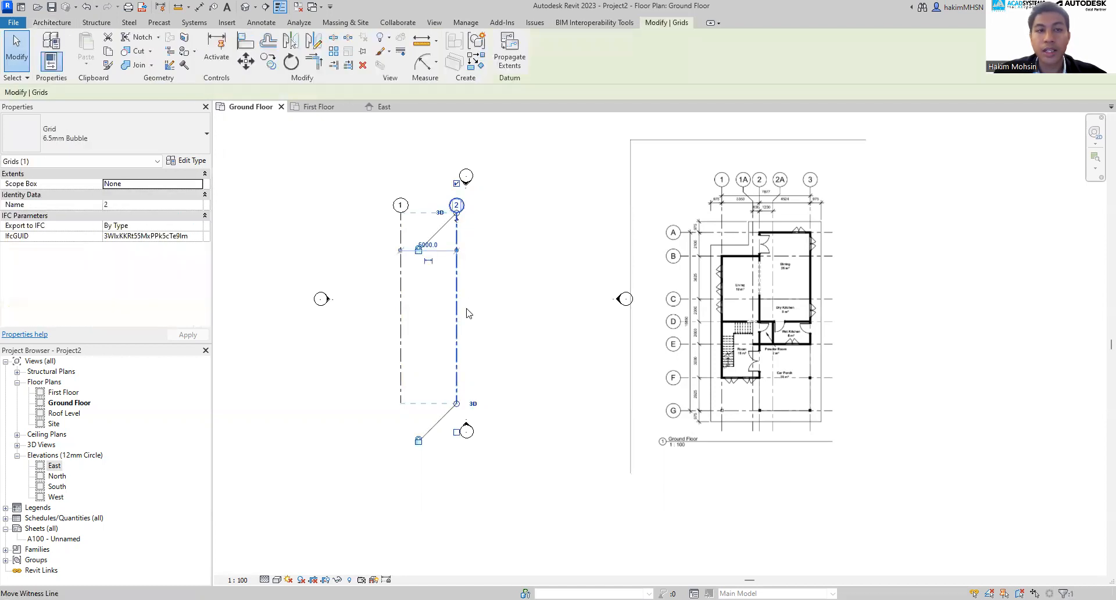
pyautogui.click(274, 66)
pyautogui.click(457, 256)
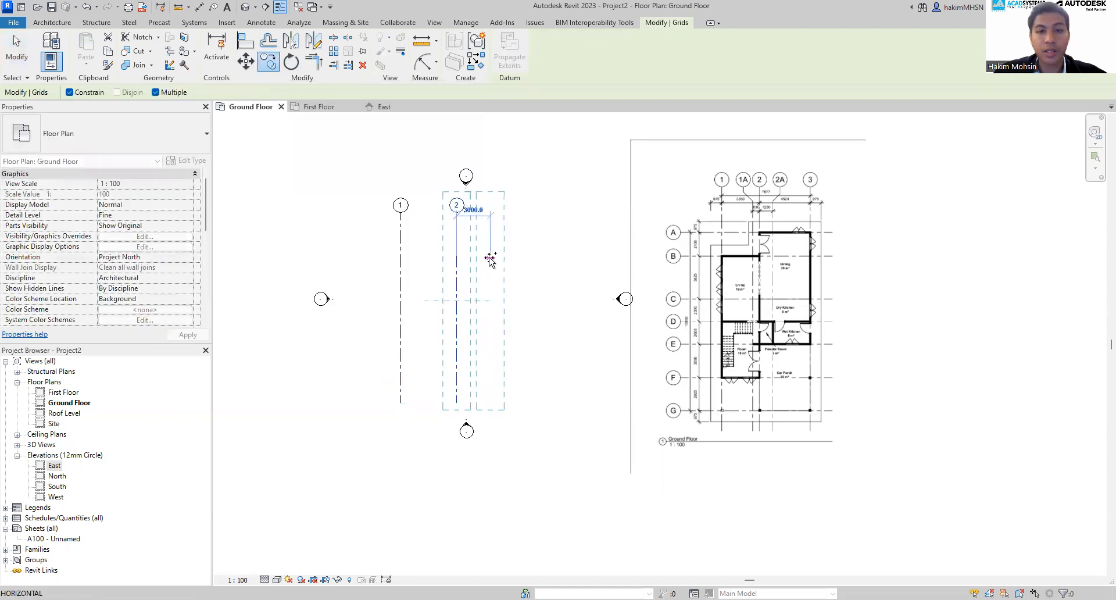
pyautogui.click(524, 256)
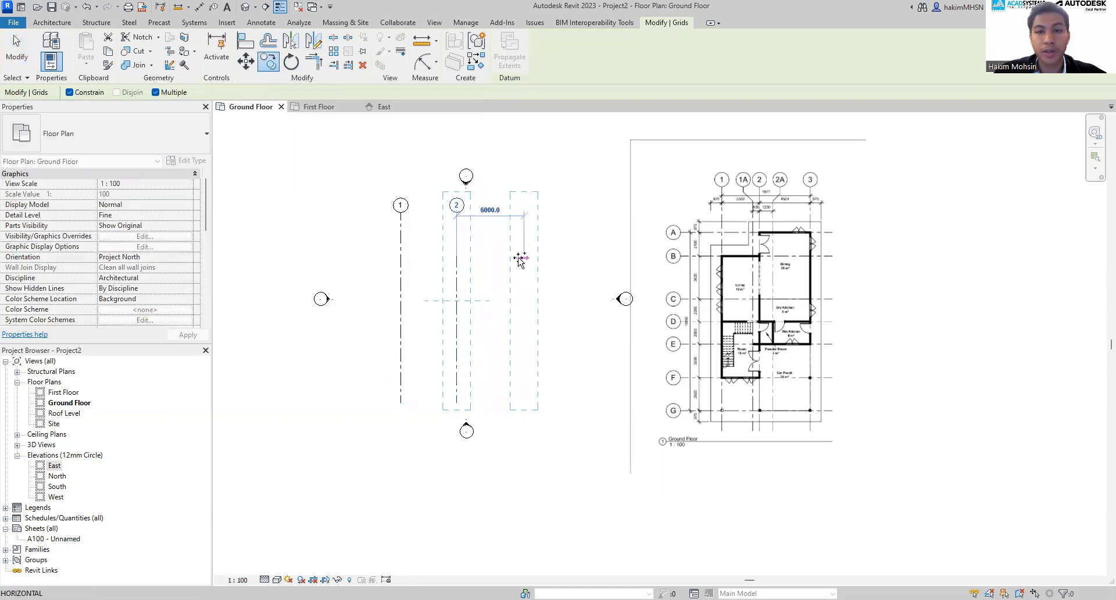
pyautogui.press('Escape')
pyautogui.press('Escape')
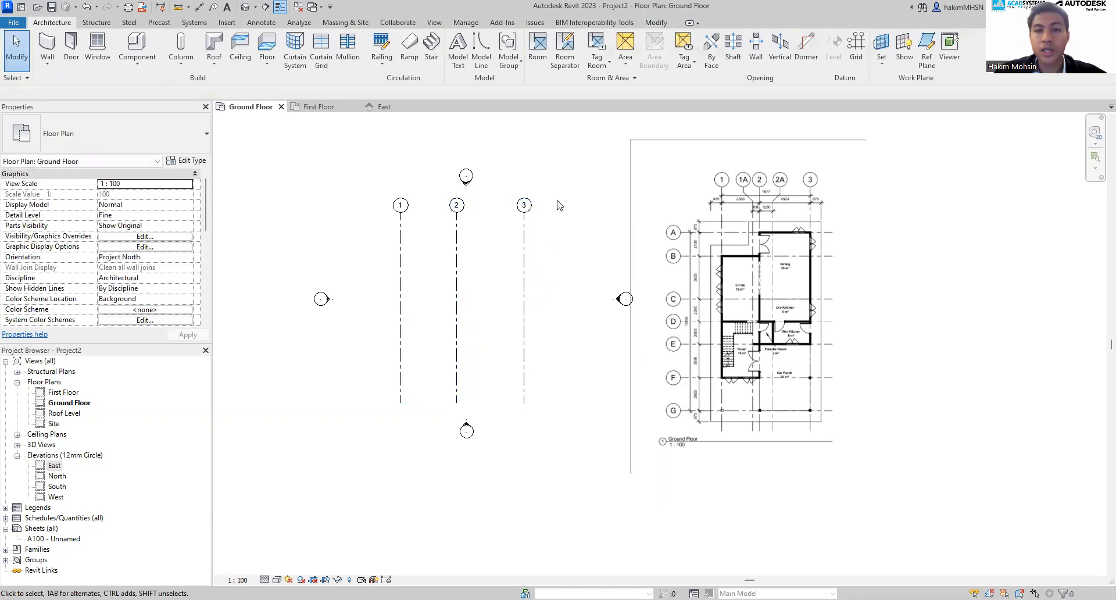
# Check the grid spacings on the PDF plan and set the distance between grids 1 and 2 to 3353 mm
pyautogui.click(729, 205)
pyautogui.scroll(5, 726, 208)
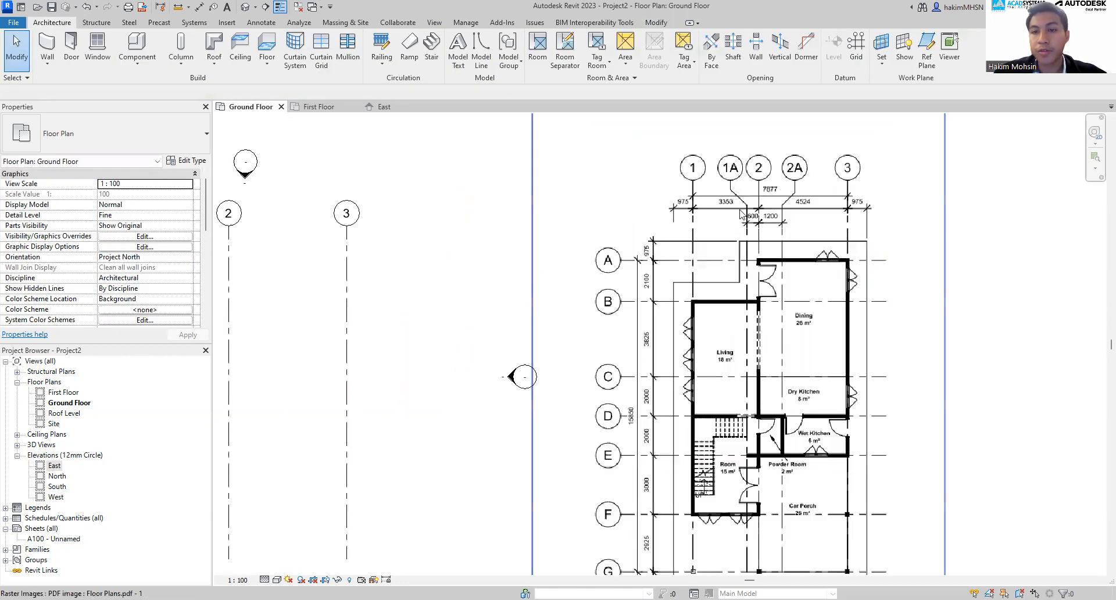
pyautogui.scroll(1, 726, 208)
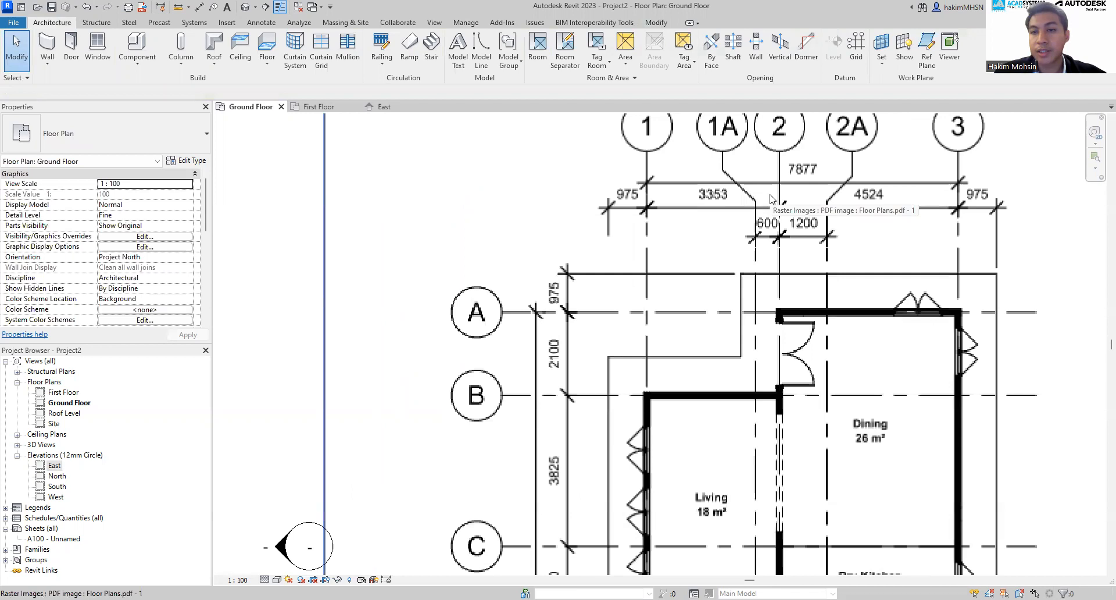
pyautogui.scroll(-1, 728, 198)
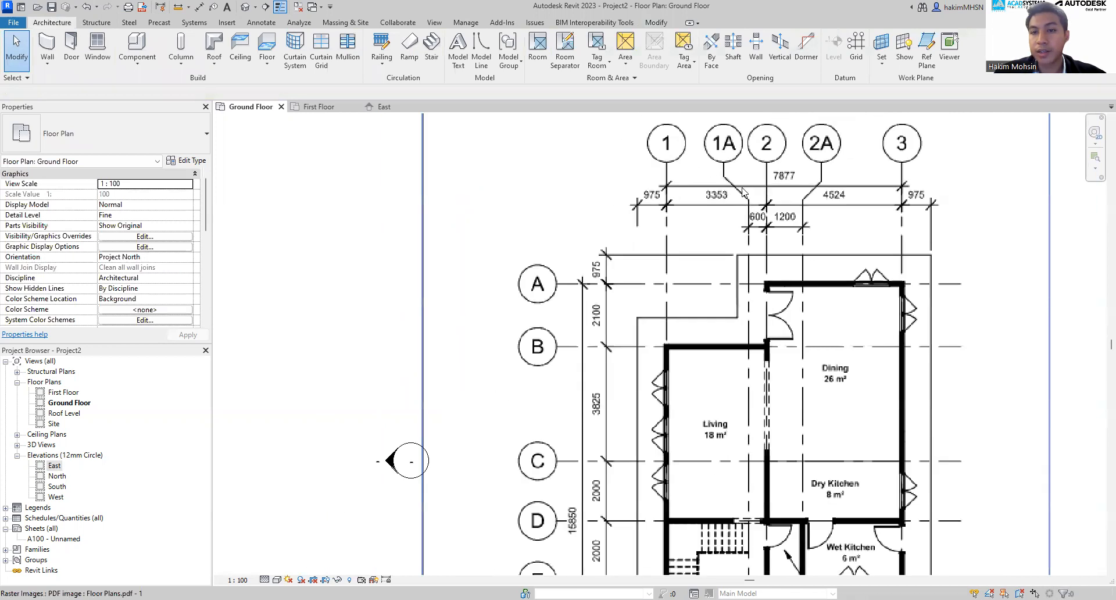
pyautogui.scroll(-4, 763, 196)
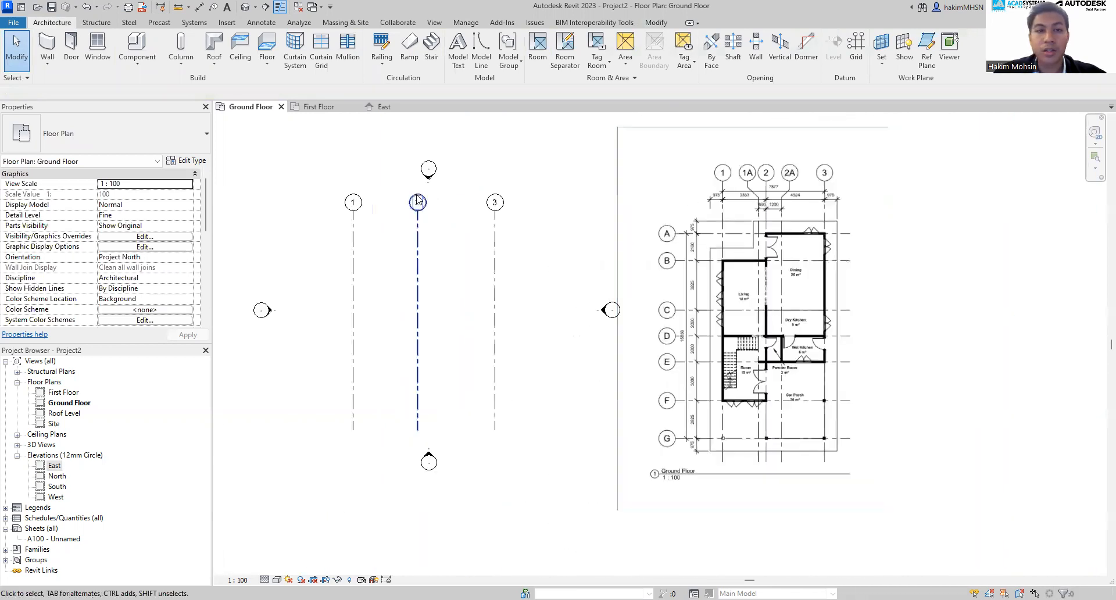
pyautogui.scroll(2, 417, 199)
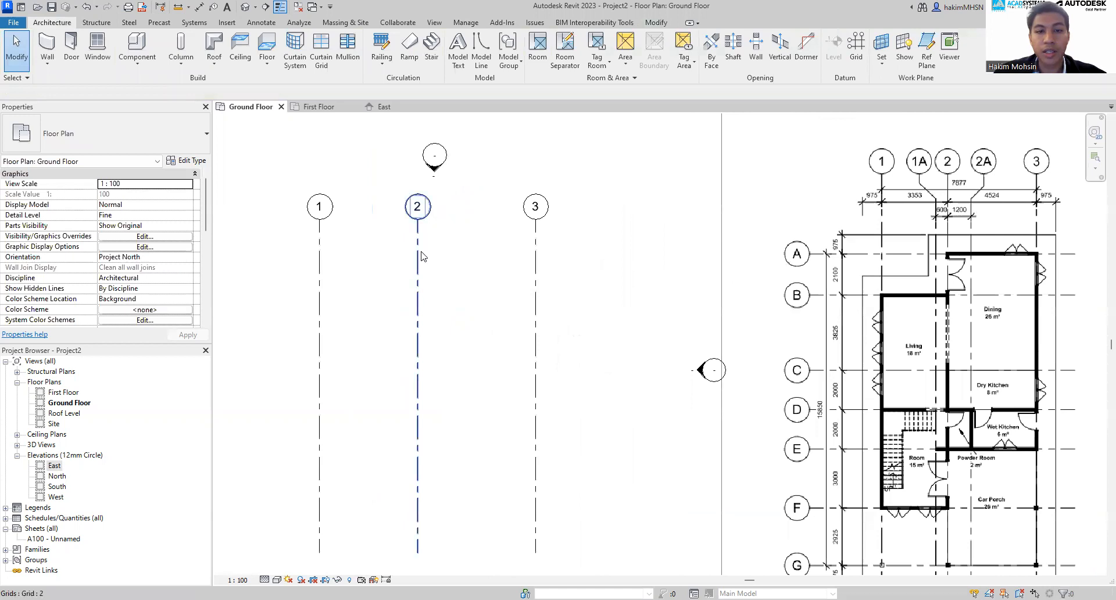
pyautogui.click(418, 254)
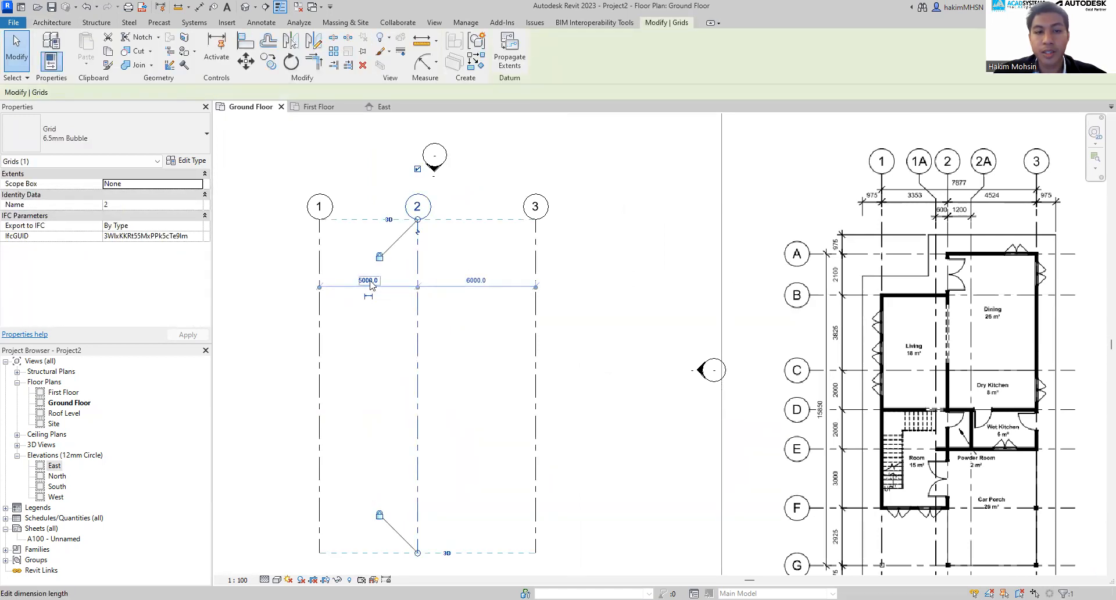
pyautogui.click(370, 280)
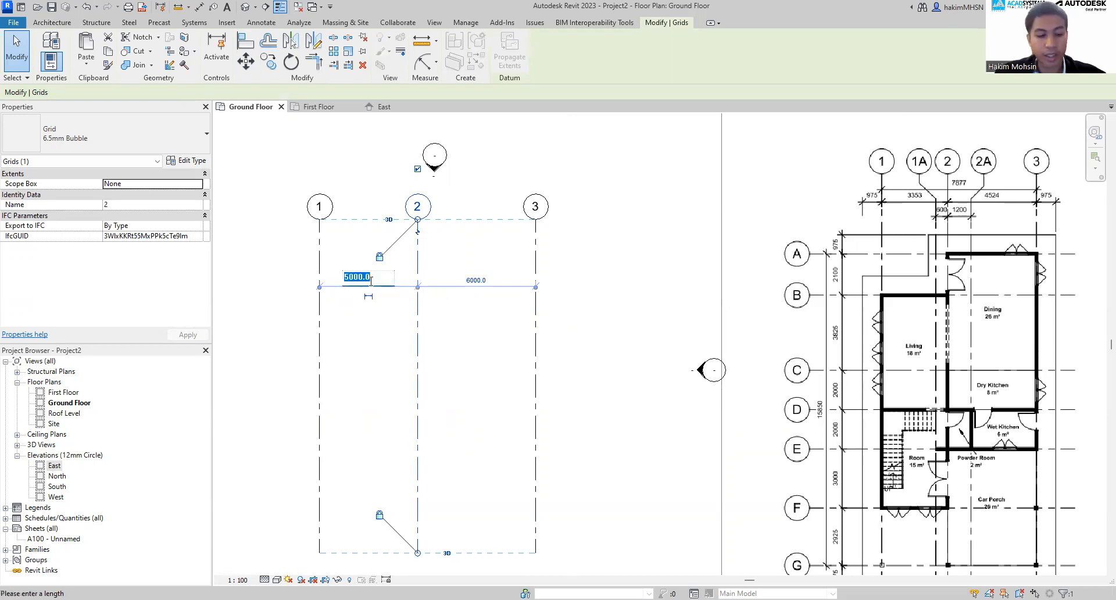
pyautogui.write('3353')
pyautogui.press('Return')
pyautogui.click(614, 273)
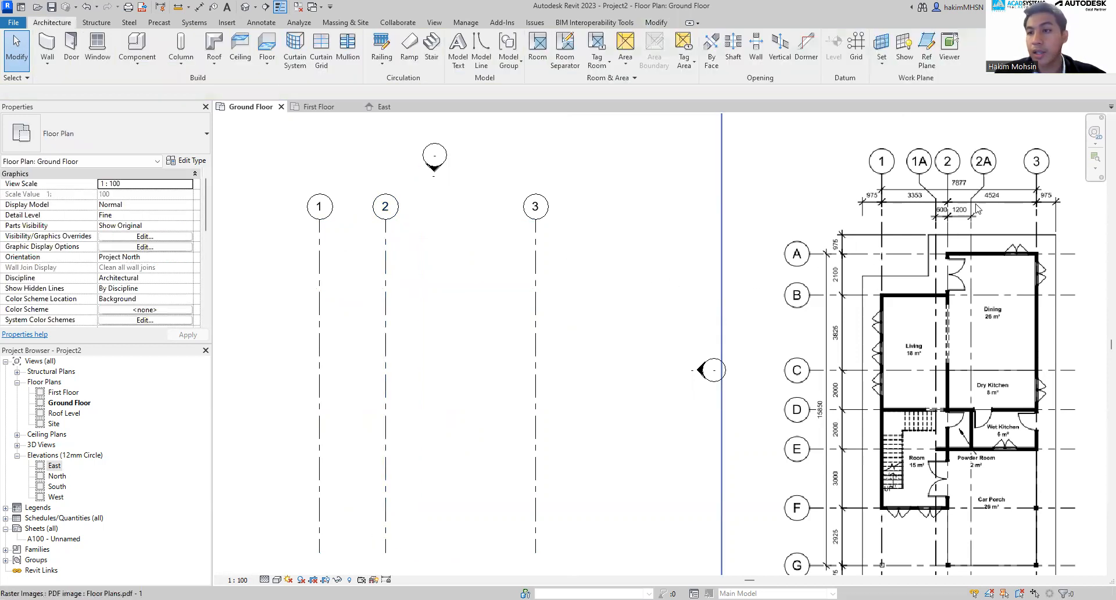
# Check the next spacing on the PDF plan and set the distance between grids 2 and 3 to 4524 mm
pyautogui.scroll(4, 1042, 189)
pyautogui.scroll(-5, 1042, 189)
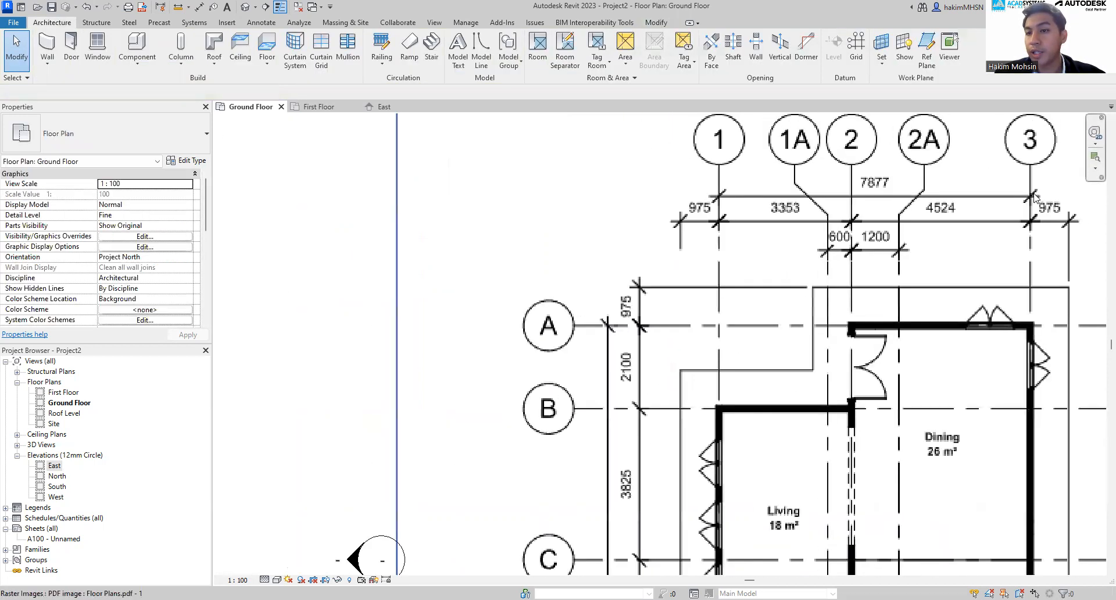
pyautogui.scroll(-3, 965, 218)
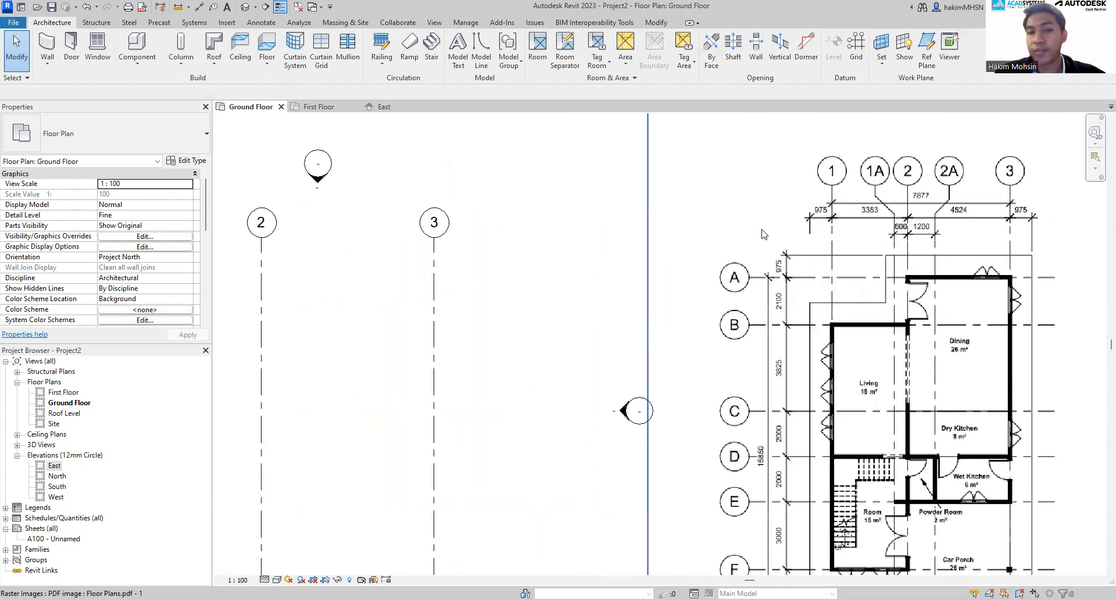
pyautogui.click(474, 286)
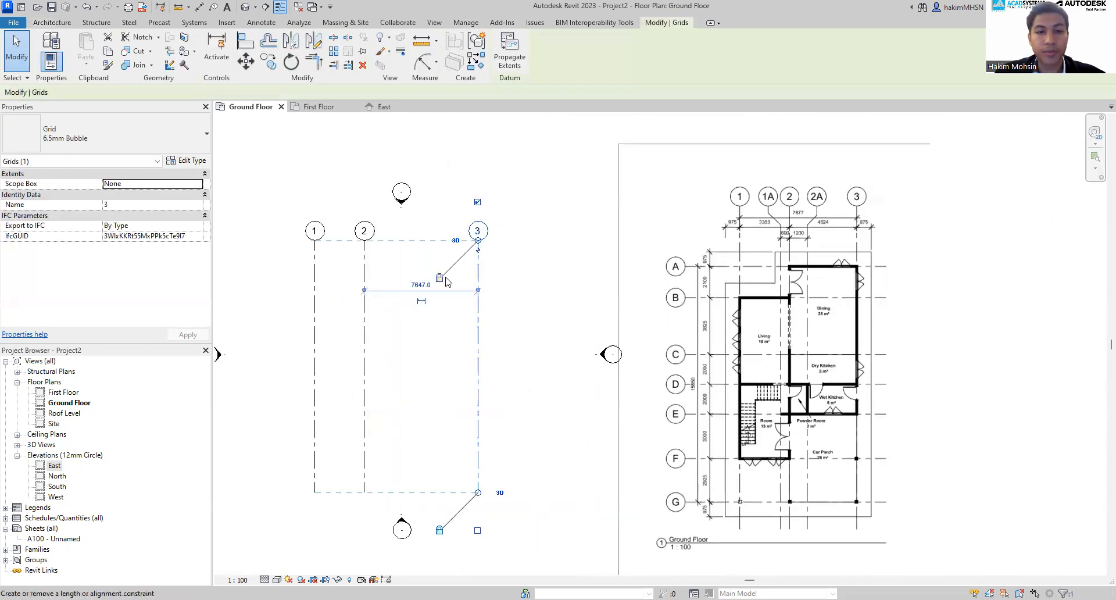
pyautogui.click(421, 285)
pyautogui.write('4524')
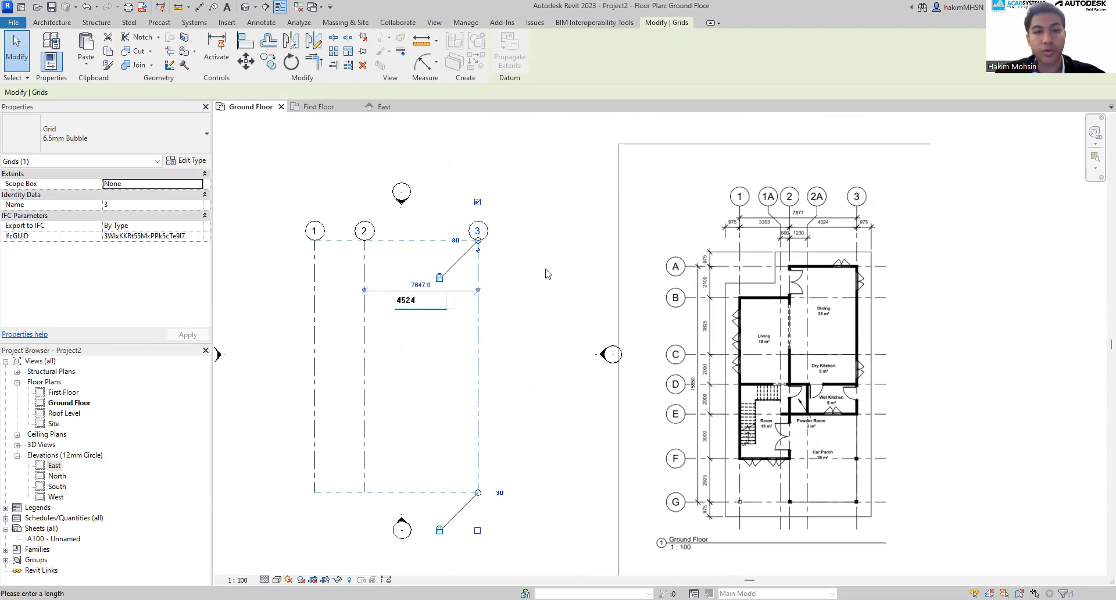
pyautogui.press('Return')
pyautogui.moveTo(533, 279); pyautogui.dragTo(602, 284, button='middle')
pyautogui.click(538, 276)
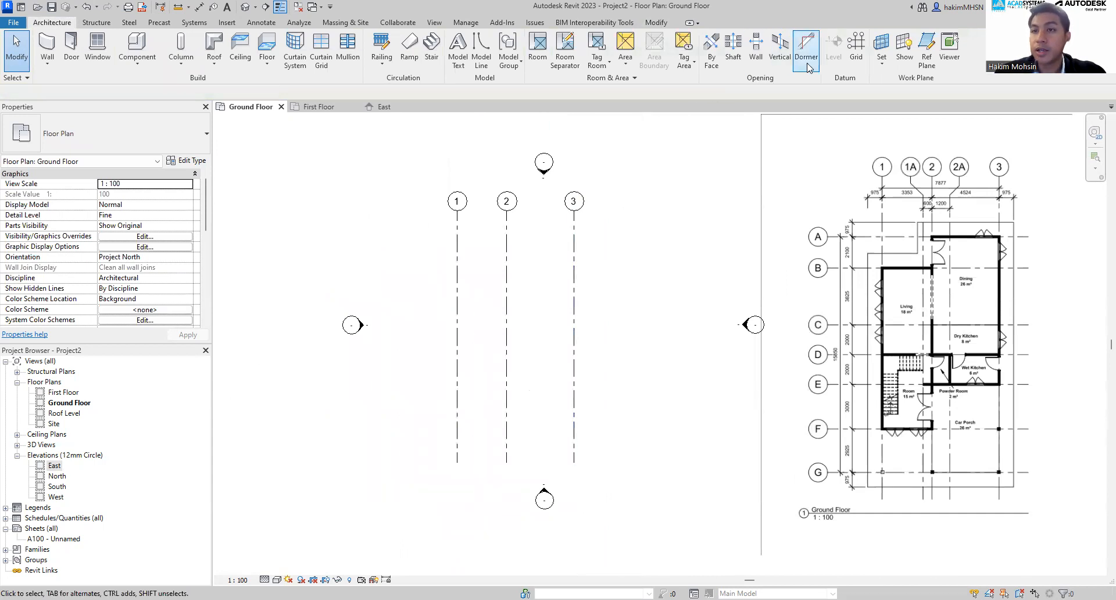
# Draw a horizontal grid line from east to west across the upper part of grids 1 to 3, ending with its bubble west of grid 1
pyautogui.click(856, 51)
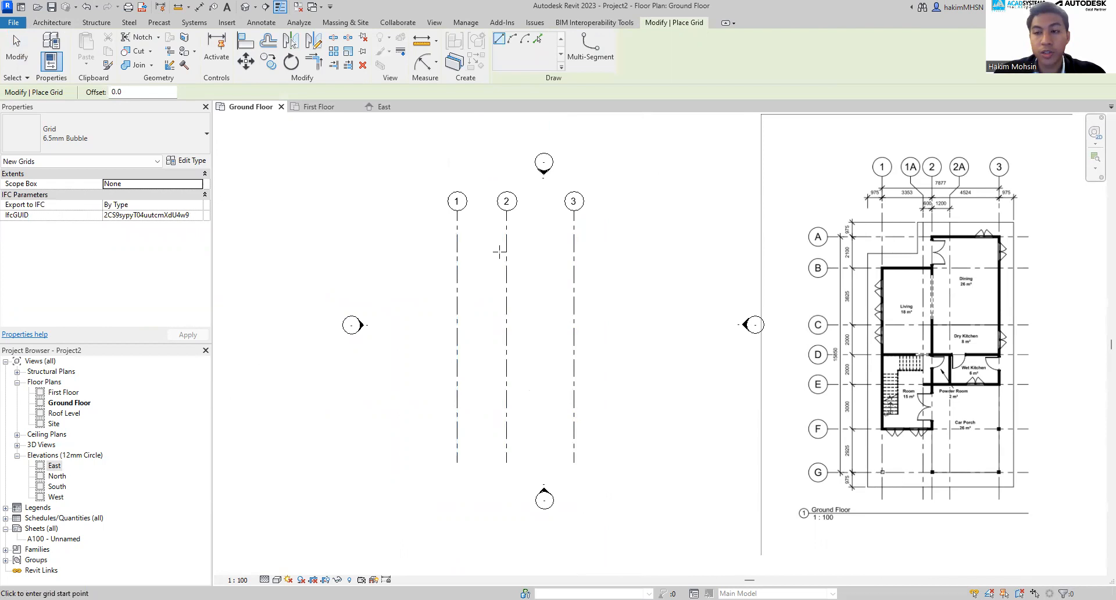
pyautogui.click(608, 245)
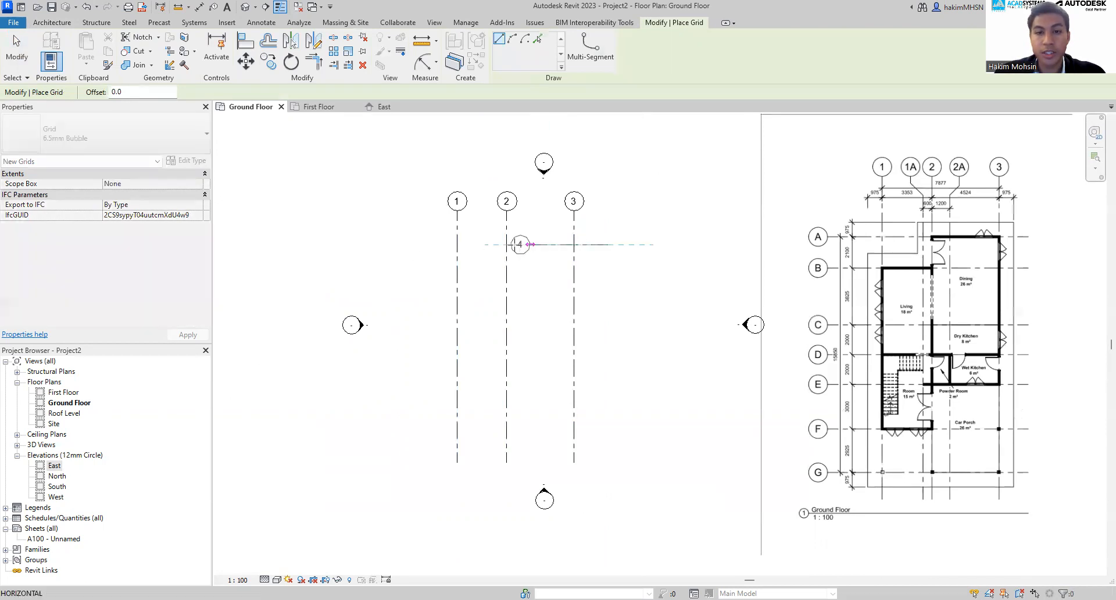
pyautogui.click(414, 244)
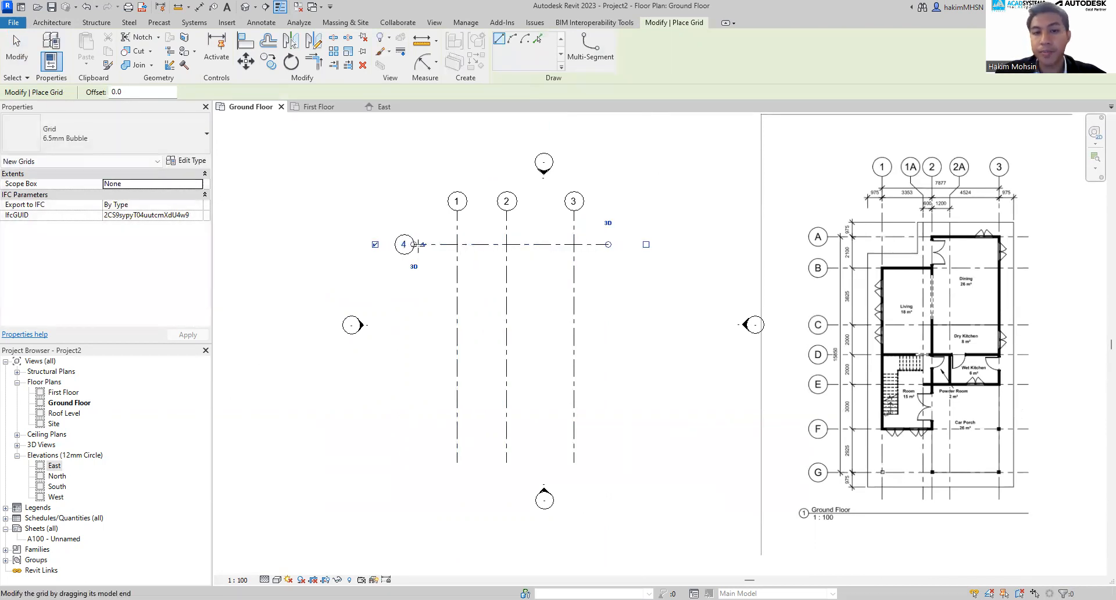
pyautogui.press('Escape')
pyautogui.press('Escape')
# Rename the new horizontal grid line from 4 to A
pyautogui.click(405, 246)
pyautogui.click(404, 246)
pyautogui.press('BackSpace')
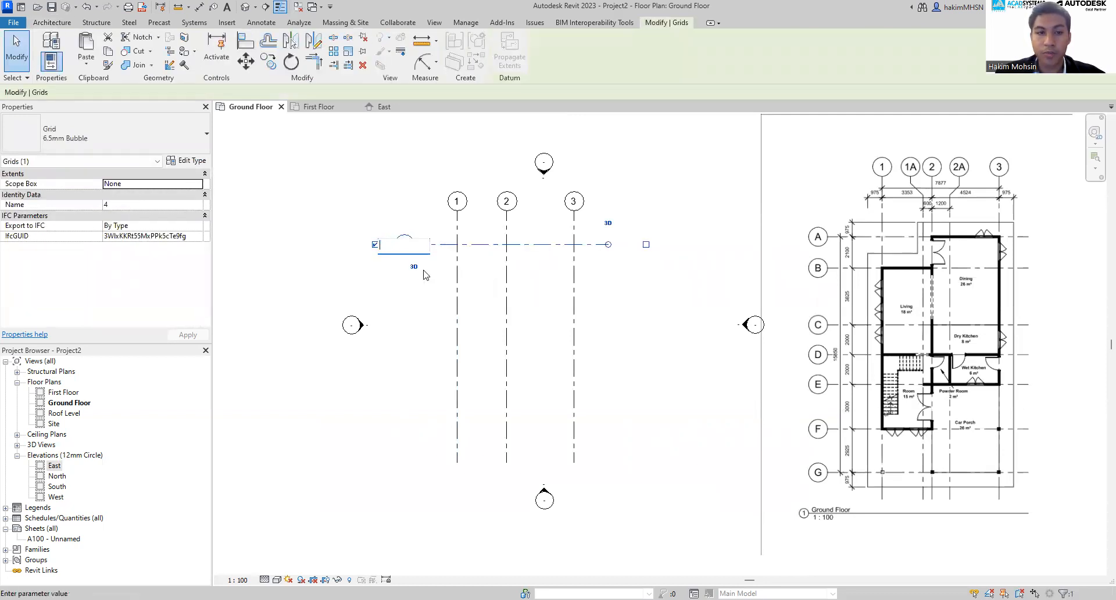
pyautogui.write('A')
pyautogui.click(418, 189)
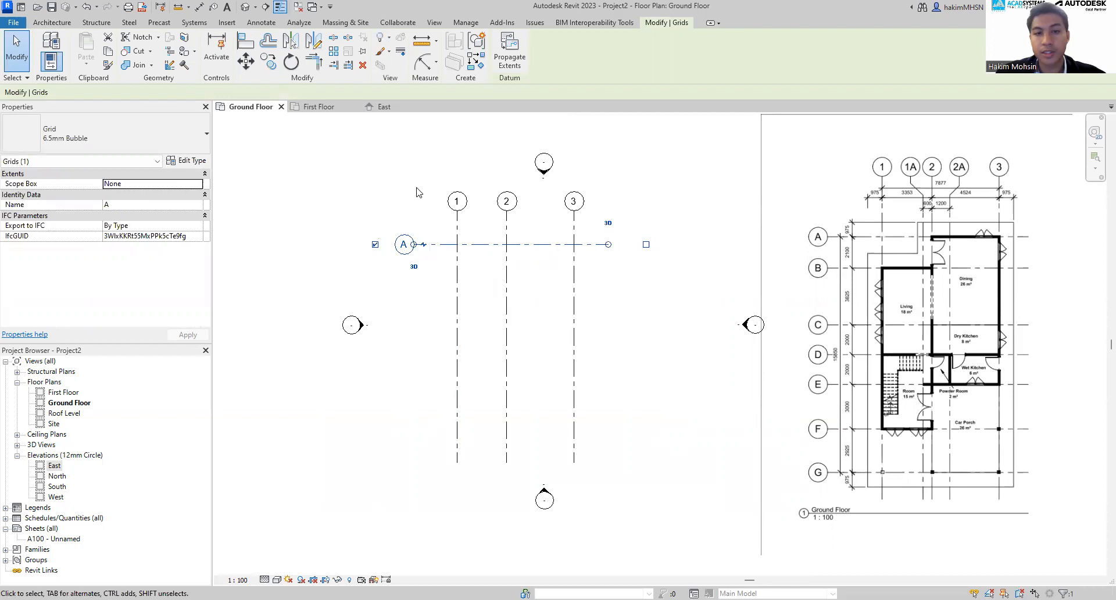
pyautogui.click(417, 189)
# Copy grid A straight down twice, placing the second copy about 3400 mm below the first
pyautogui.click(436, 245)
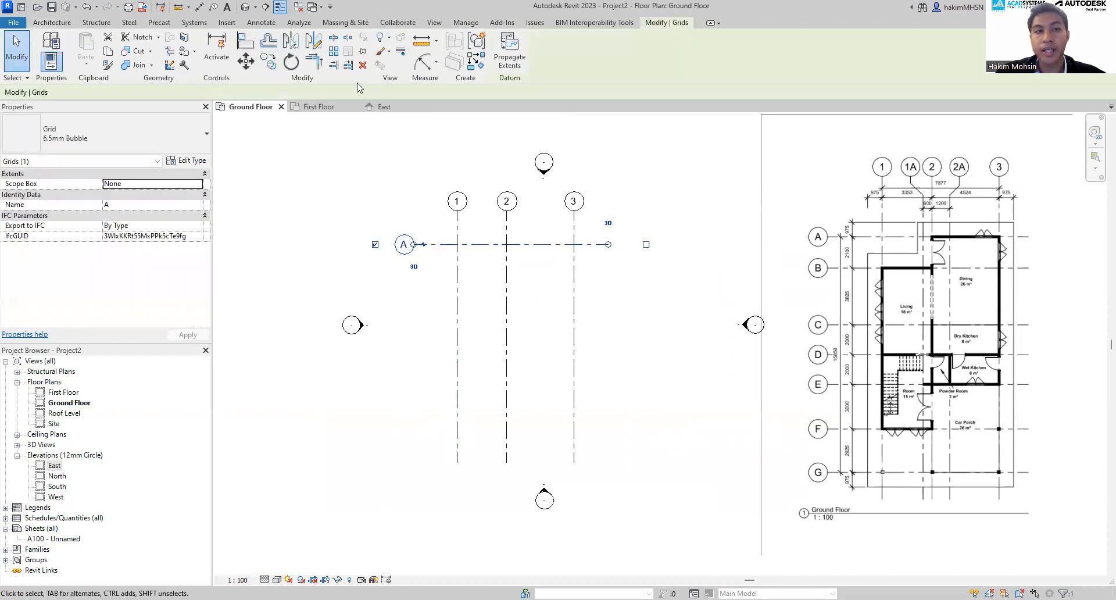
pyautogui.click(267, 61)
pyautogui.click(431, 244)
pyautogui.click(431, 297)
pyautogui.click(433, 348)
pyautogui.press('Escape')
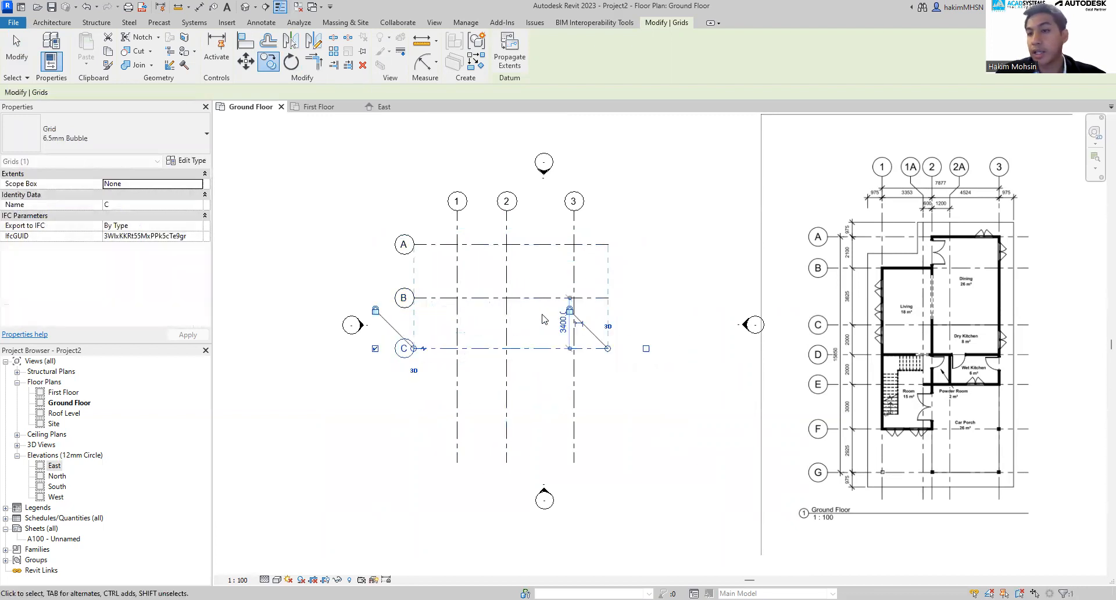
pyautogui.press('Escape')
# Check the intermediate grids on the PDF plan and copy grid 2 about 1800 mm to the east, between grids 2 and 3
pyautogui.scroll(3, 540, 298)
pyautogui.scroll(-4, 647, 278)
pyautogui.moveTo(650, 289); pyautogui.dragTo(494, 295, button='middle')
pyautogui.scroll(5, 775, 203)
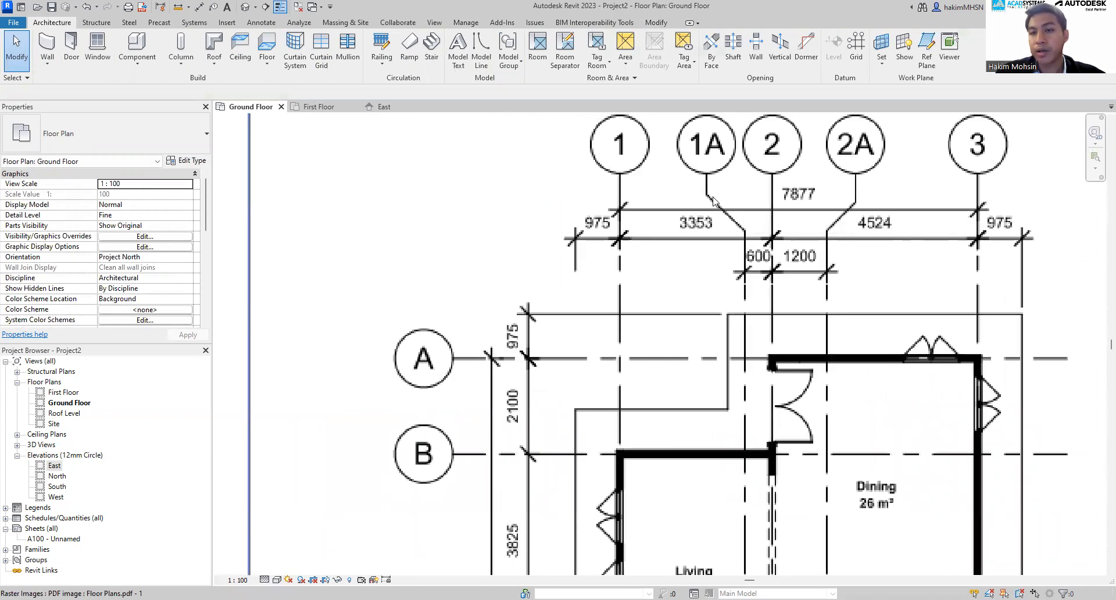
pyautogui.scroll(-5, 712, 200)
pyautogui.scroll(5, 519, 231)
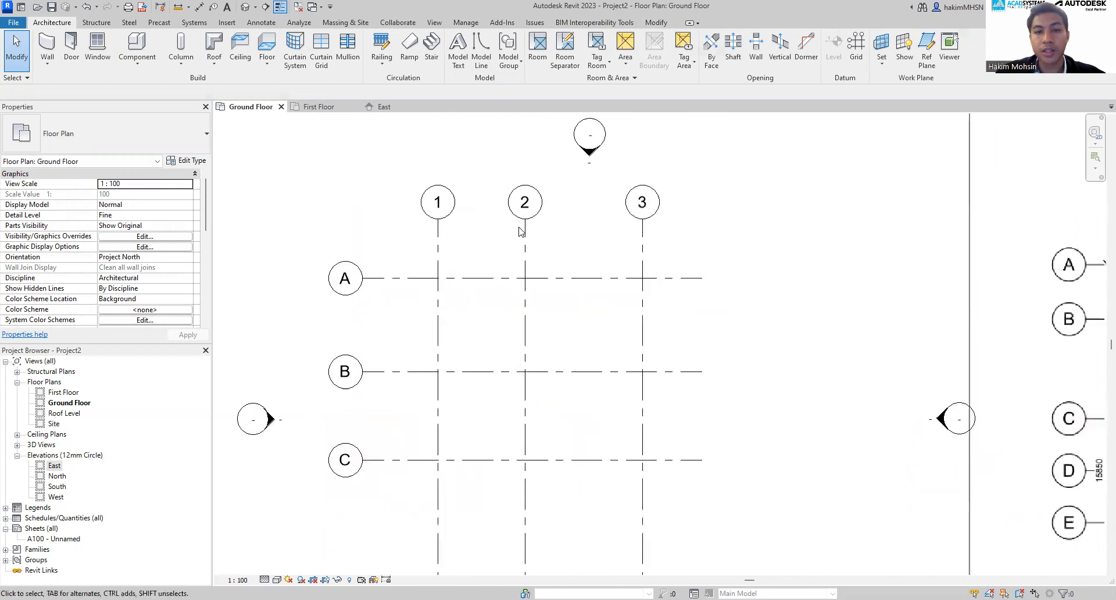
pyautogui.click(524, 231)
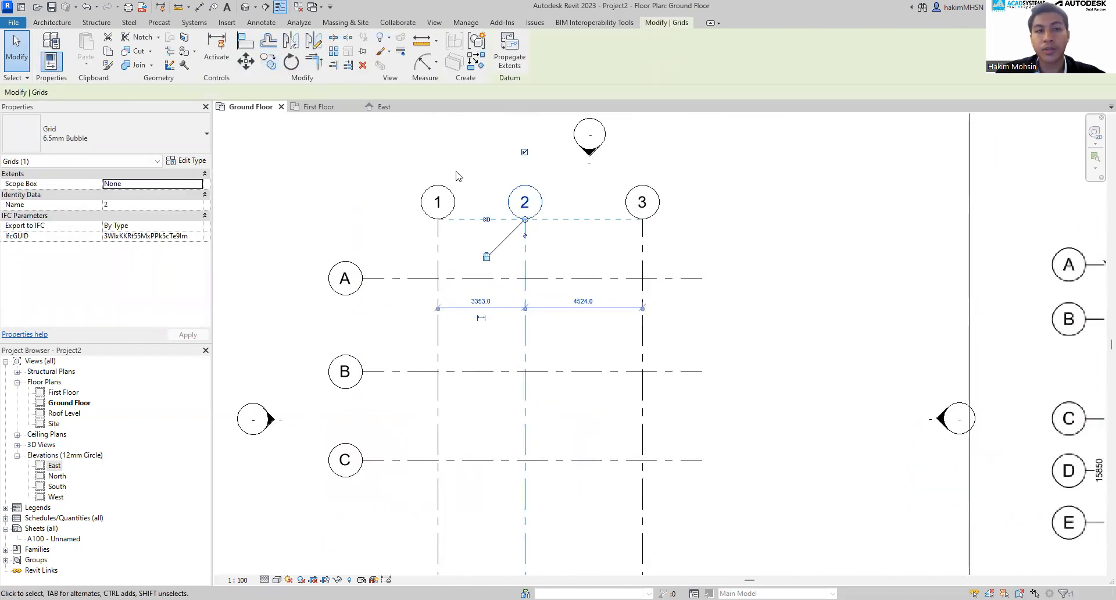
pyautogui.click(268, 62)
pyautogui.click(525, 252)
pyautogui.click(570, 254)
pyautogui.press('Escape')
pyautogui.press('Escape')
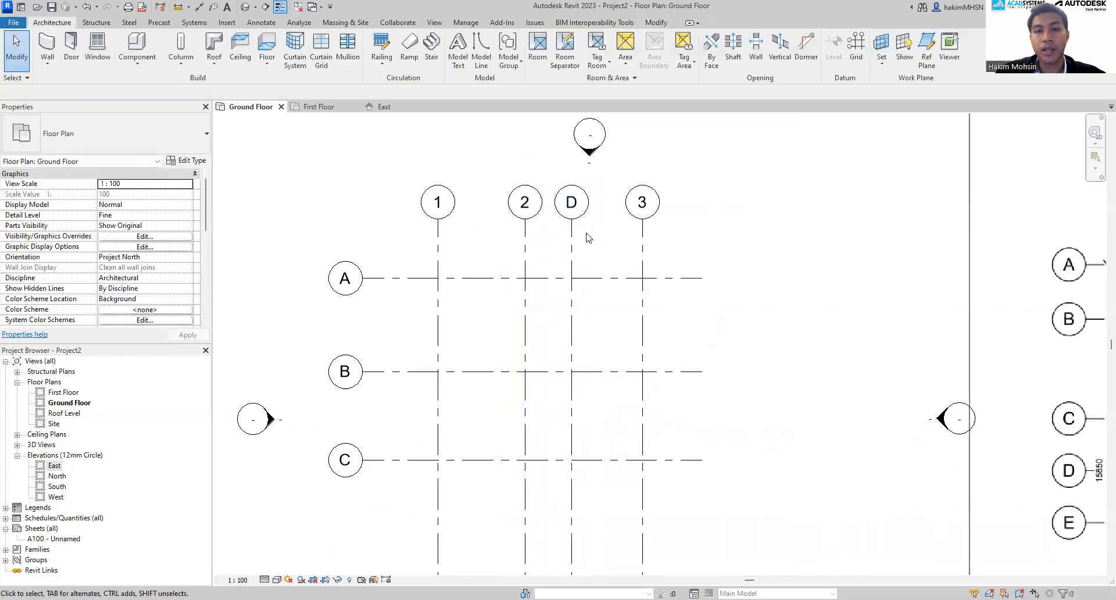
# Rename the copied vertical grid between grids 2 and 3 as 2A
pyautogui.scroll(-3, 586, 237)
pyautogui.scroll(3, 650, 247)
pyautogui.click(424, 266)
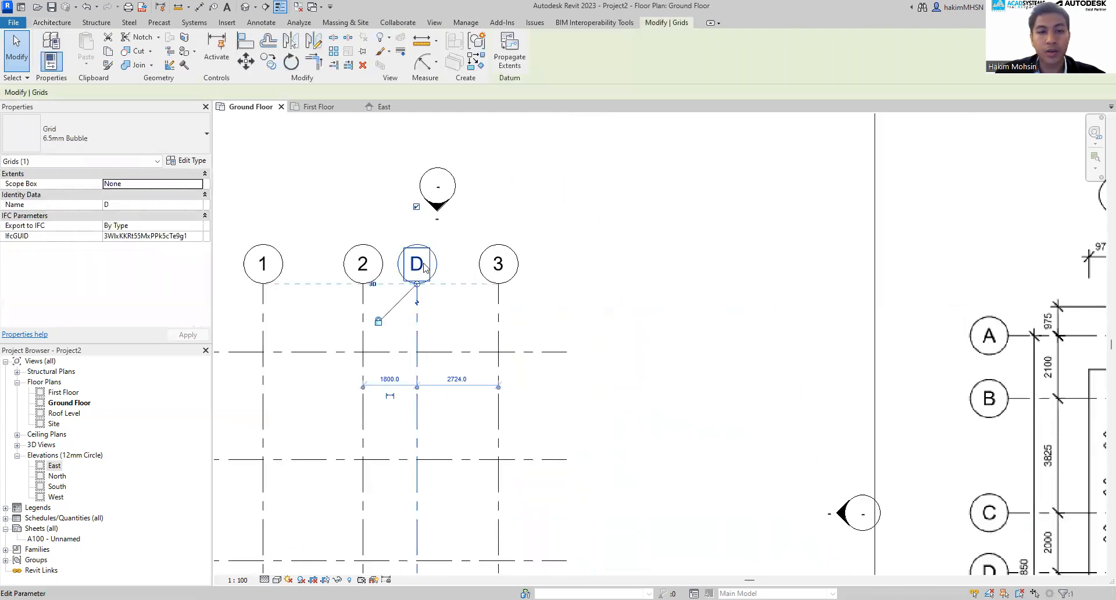
pyautogui.click(417, 263)
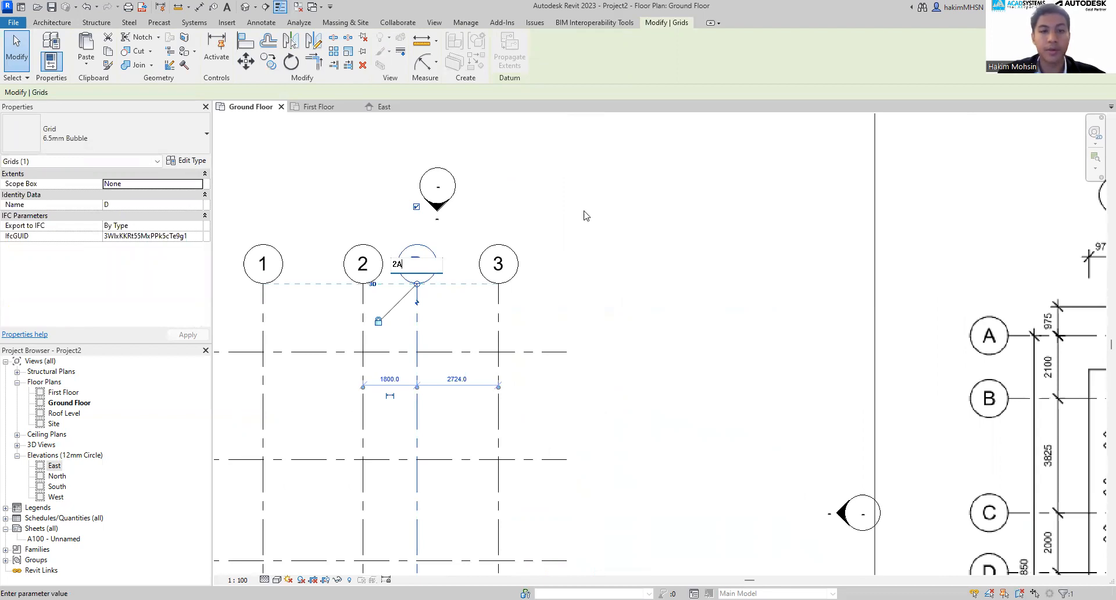
pyautogui.press('Return')
pyautogui.click(448, 300)
# Add an elbow to grid 2A and offset its bubble slightly east of the grid line, clear of bubble 2
pyautogui.scroll(2, 378, 319)
pyautogui.moveTo(390, 326); pyautogui.dragTo(496, 322, button='middle')
pyautogui.click(542, 300)
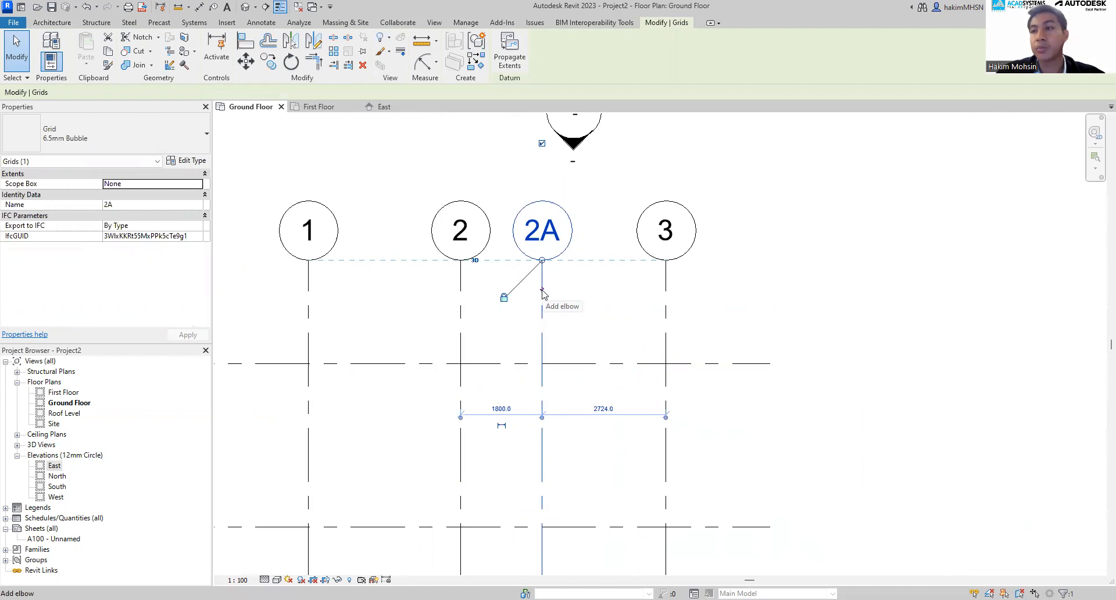
pyautogui.click(541, 291)
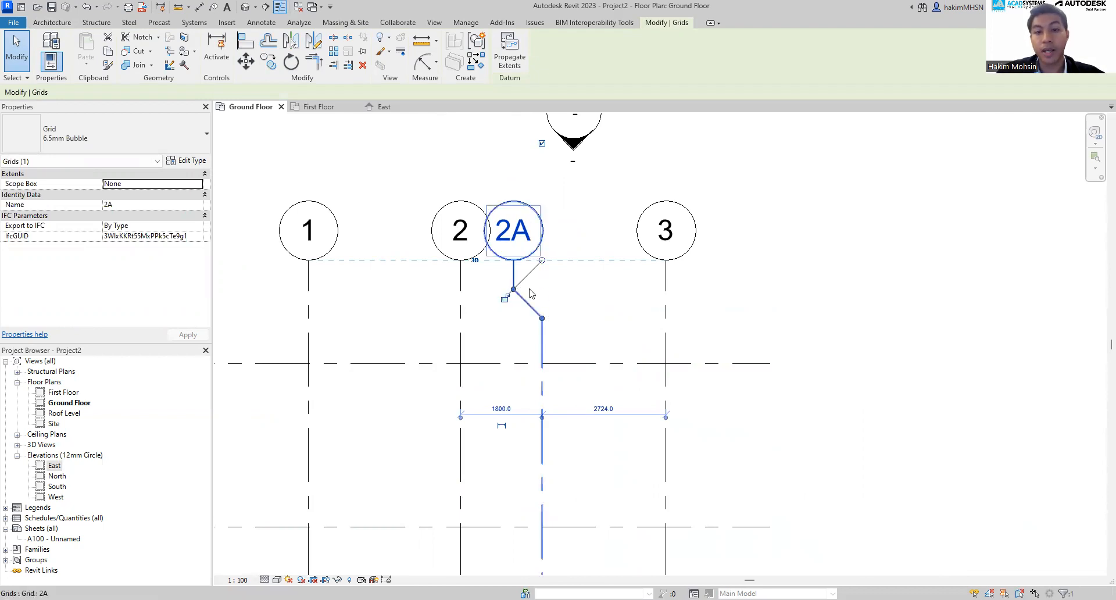
pyautogui.scroll(4, 519, 287)
pyautogui.moveTo(515, 286); pyautogui.dragTo(593, 321)
pyautogui.click(637, 319)
pyautogui.scroll(-5, 636, 318)
pyautogui.moveTo(673, 347); pyautogui.dragTo(645, 217, button='middle')
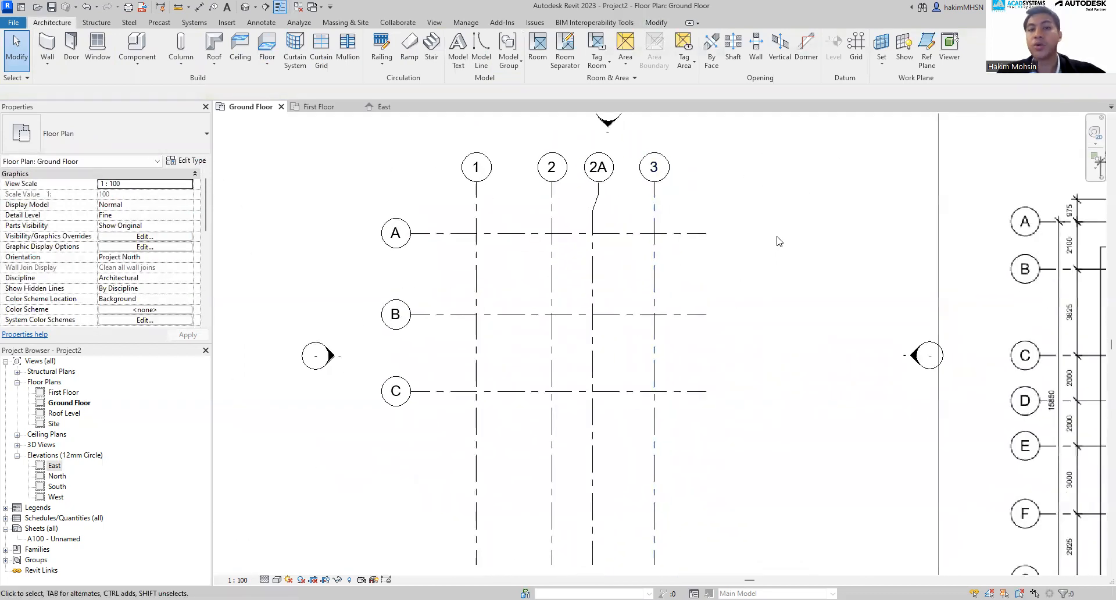
pyautogui.scroll(-1, 777, 238)
pyautogui.moveTo(775, 242)
pyautogui.mouseDown(button='middle')
pyautogui.moveTo(718, 269)
pyautogui.moveTo(669, 255)
pyautogui.mouseUp(button='middle')
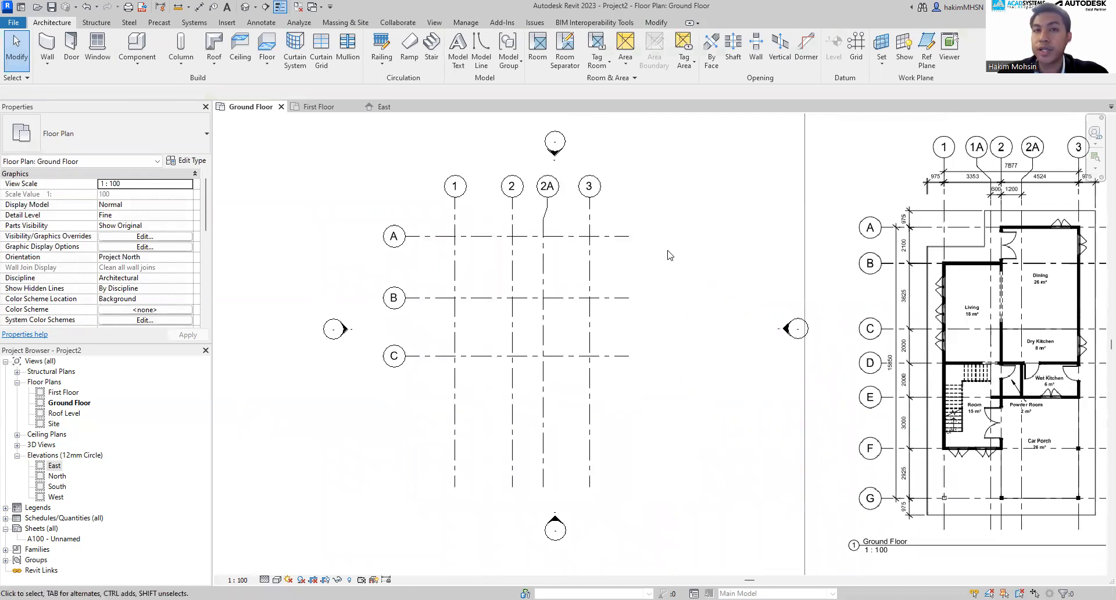